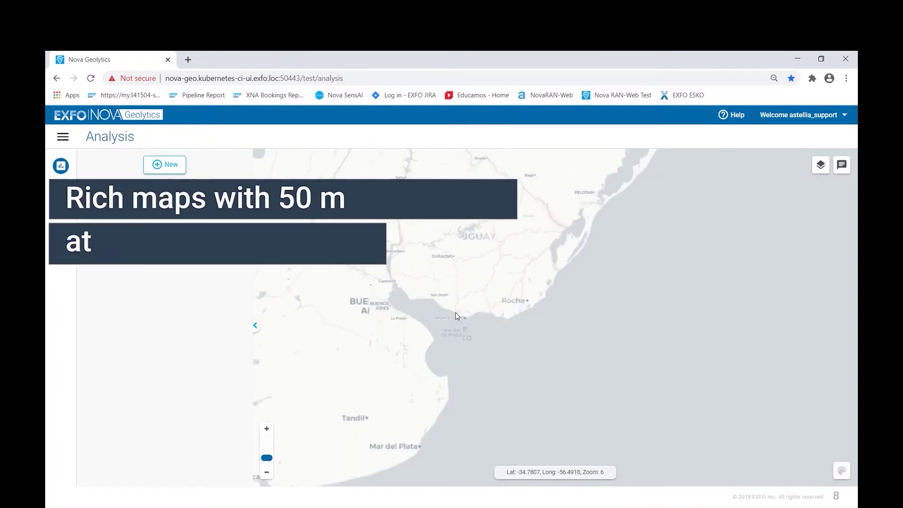
# Zoom the map from level 6 to 8 over Montevideo and start a new analysis
pyautogui.scroll(2, 455, 312)
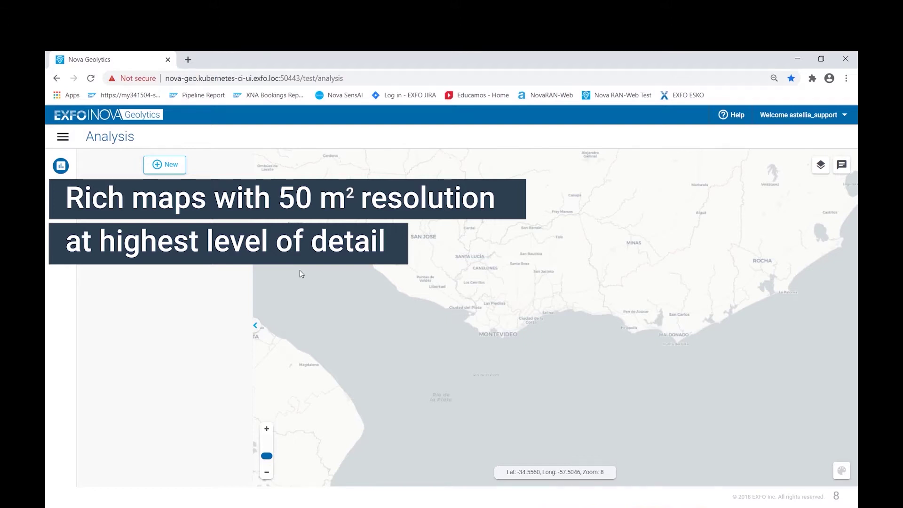
pyautogui.click(162, 164)
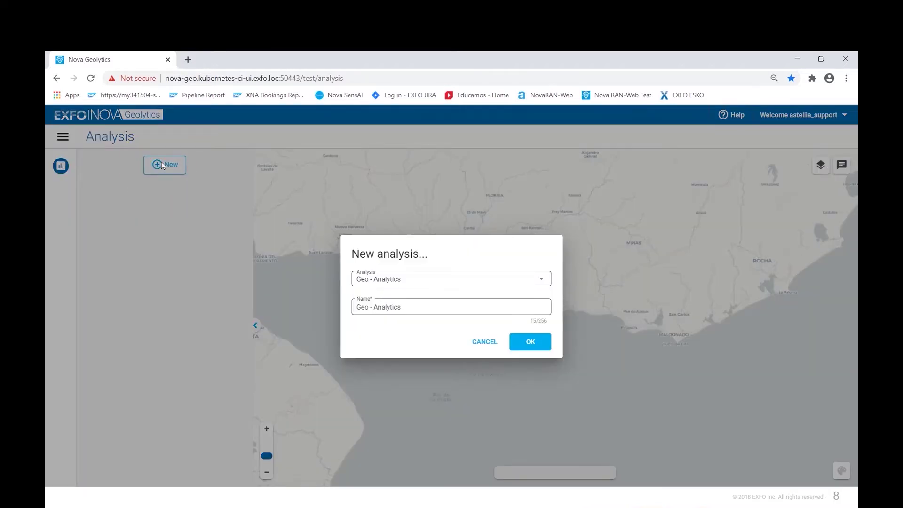
# Create a Geo - Analytics type analysis named GeoAnalyis1
pyautogui.click(543, 279)
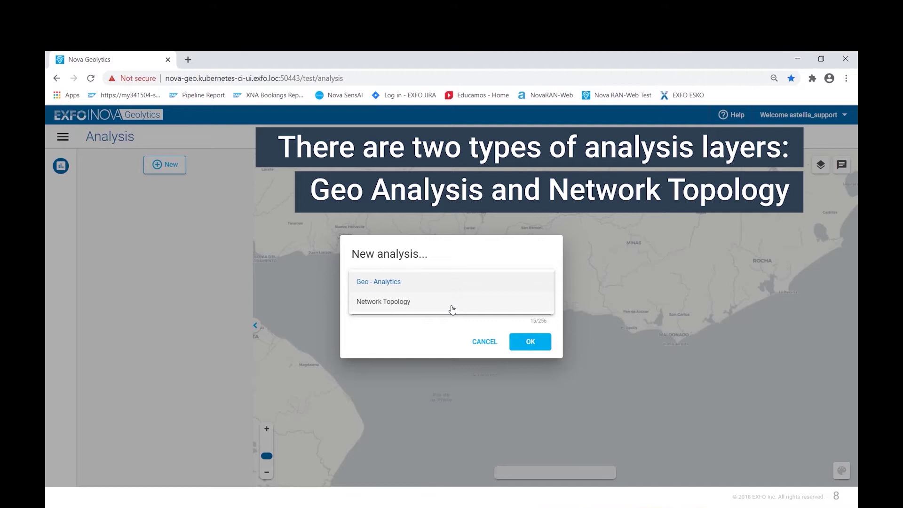
pyautogui.click(443, 282)
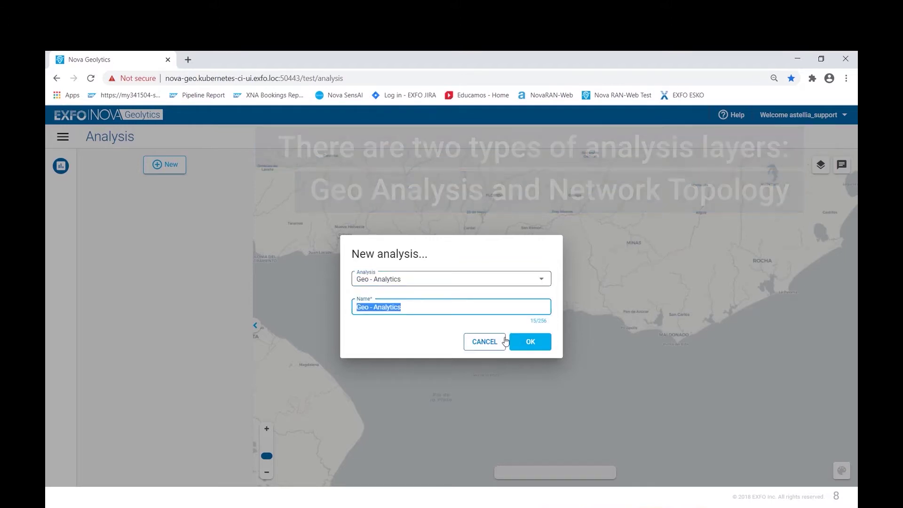
pyautogui.write('Geo')
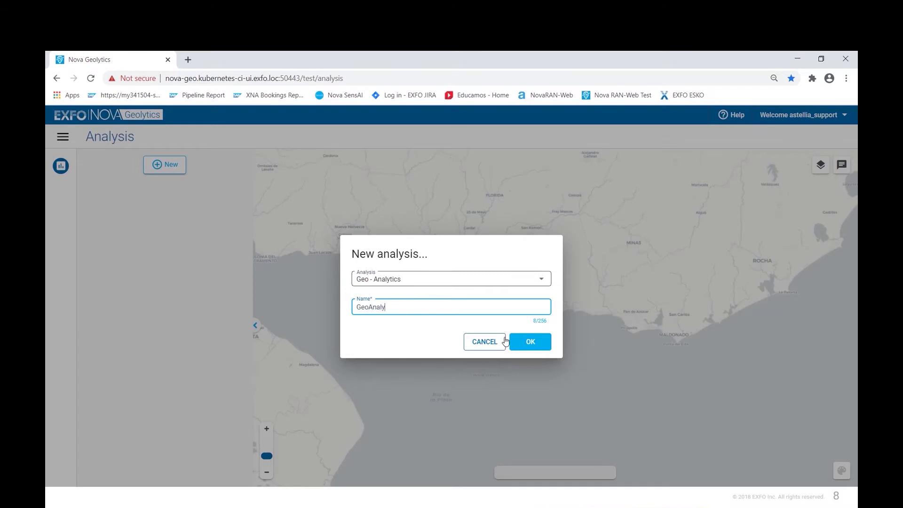
pyautogui.click(540, 342)
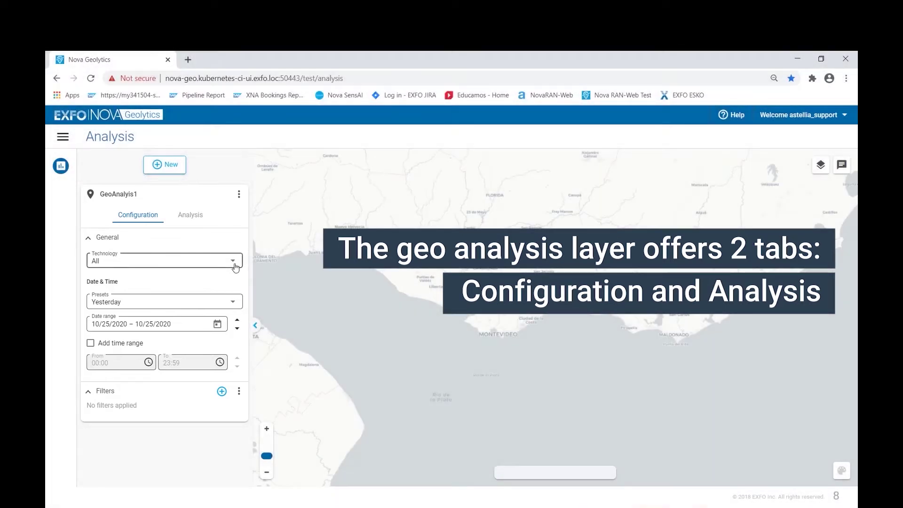
# Restrict the analysis Technology to 3G and 4G only
pyautogui.click(233, 261)
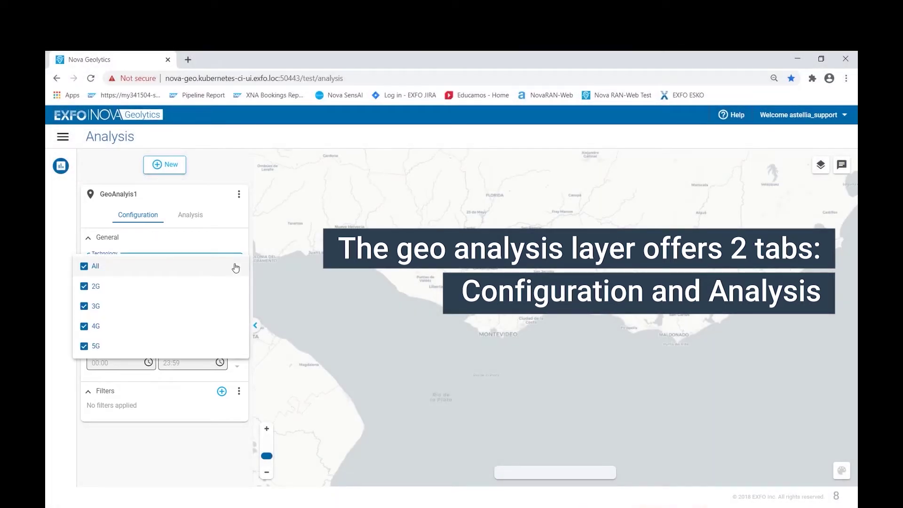
pyautogui.click(89, 265)
pyautogui.click(97, 326)
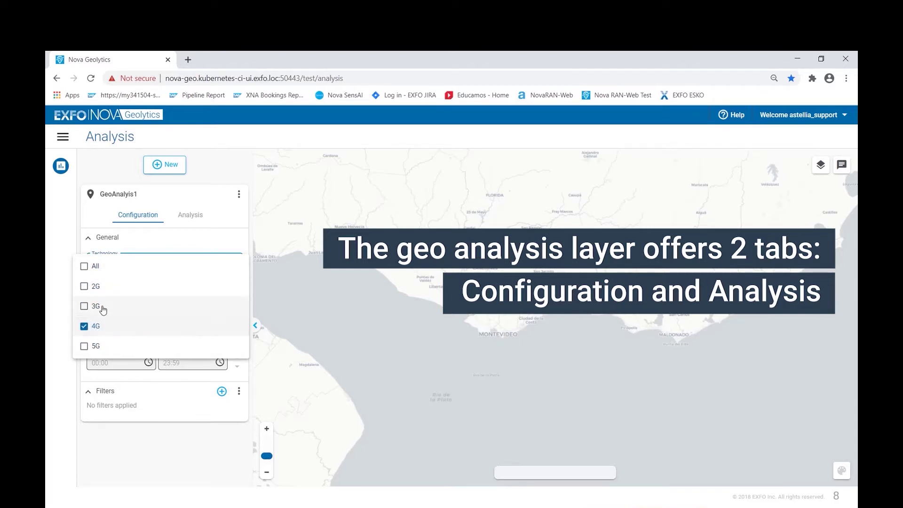
pyautogui.click(100, 306)
pyautogui.click(66, 305)
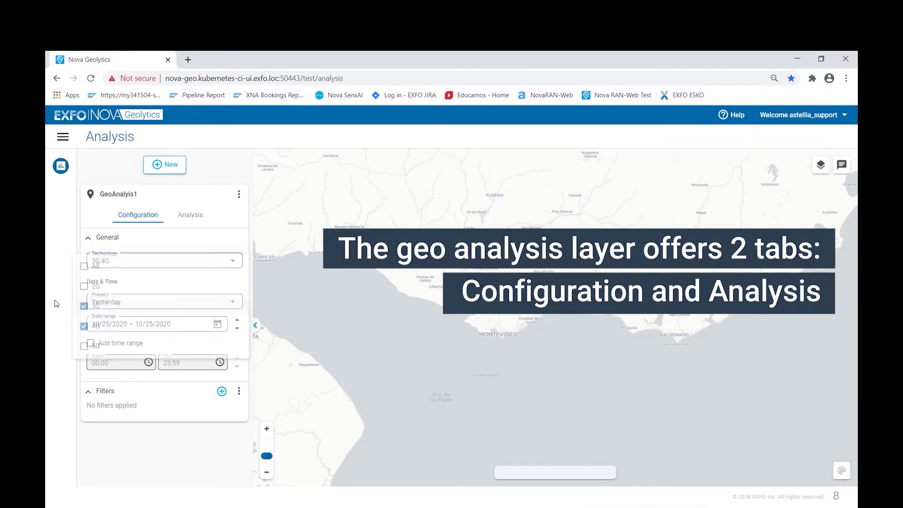
# Set the date range to the Last 24 hours preset
pyautogui.click(180, 304)
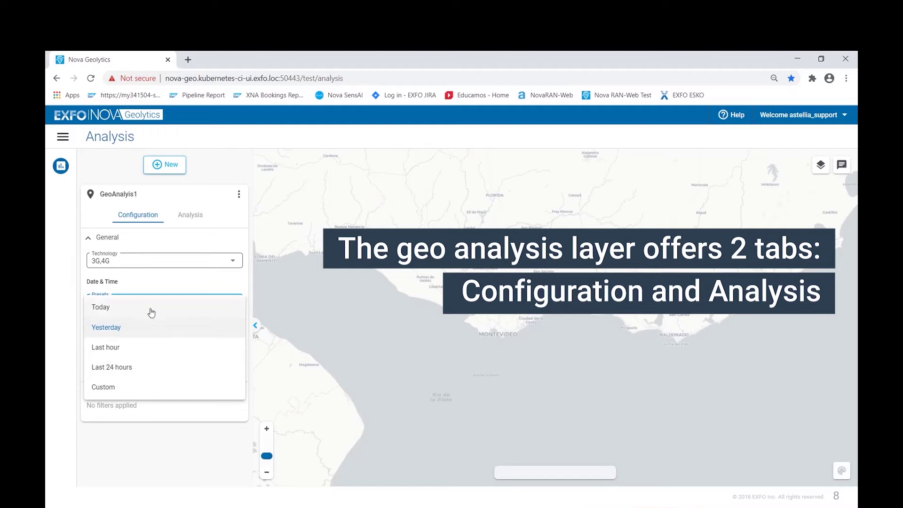
pyautogui.click(152, 283)
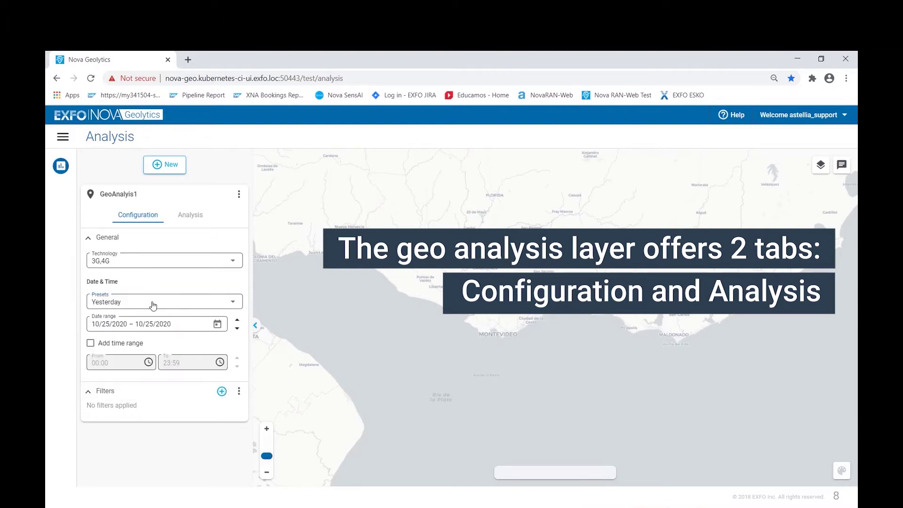
pyautogui.click(217, 324)
pyautogui.click(100, 261)
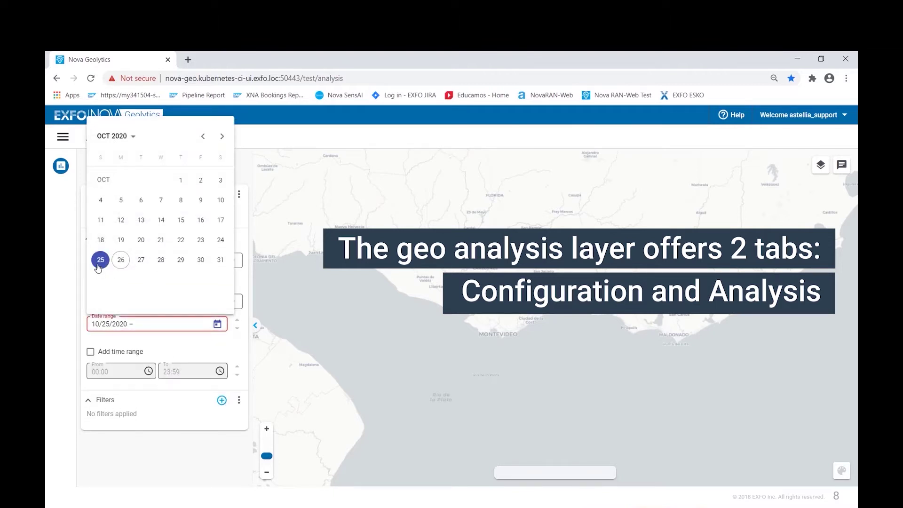
pyautogui.click(121, 261)
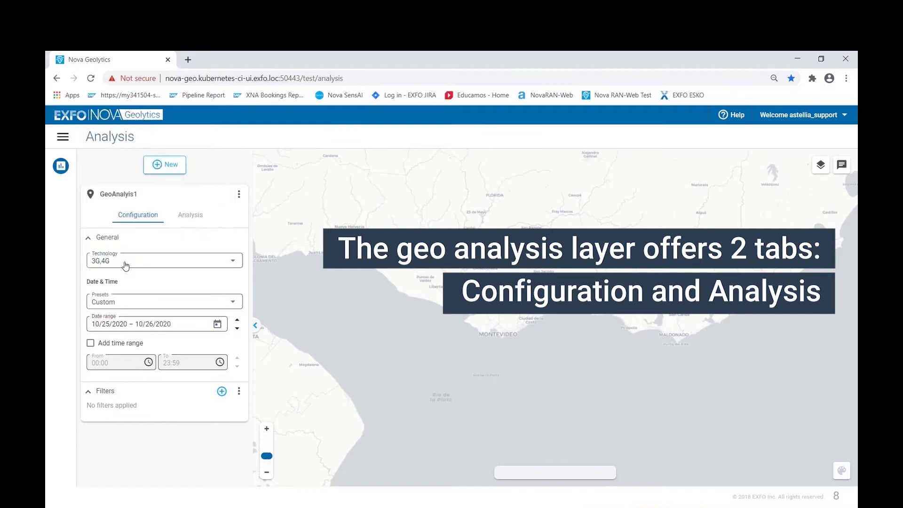
pyautogui.click(155, 303)
pyautogui.click(137, 368)
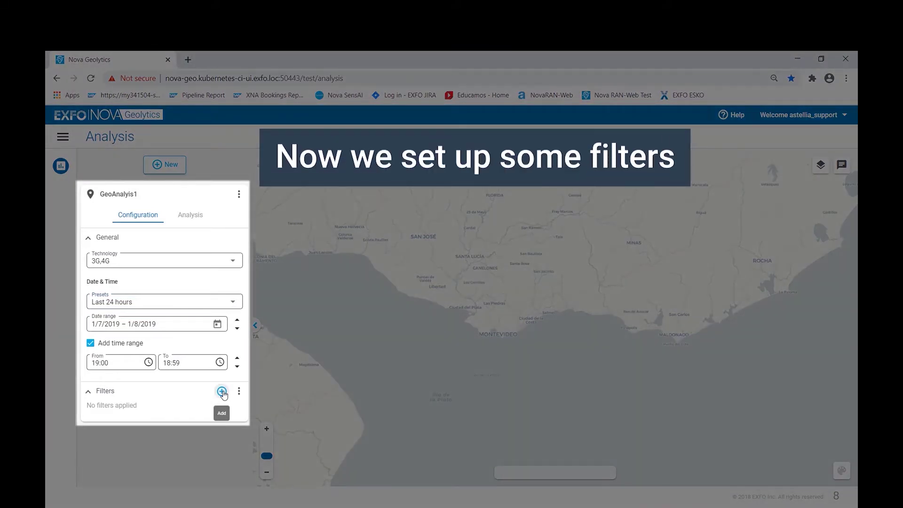
# Add a 4G Cell filter with operator In listing the two cell IDs
pyautogui.click(222, 392)
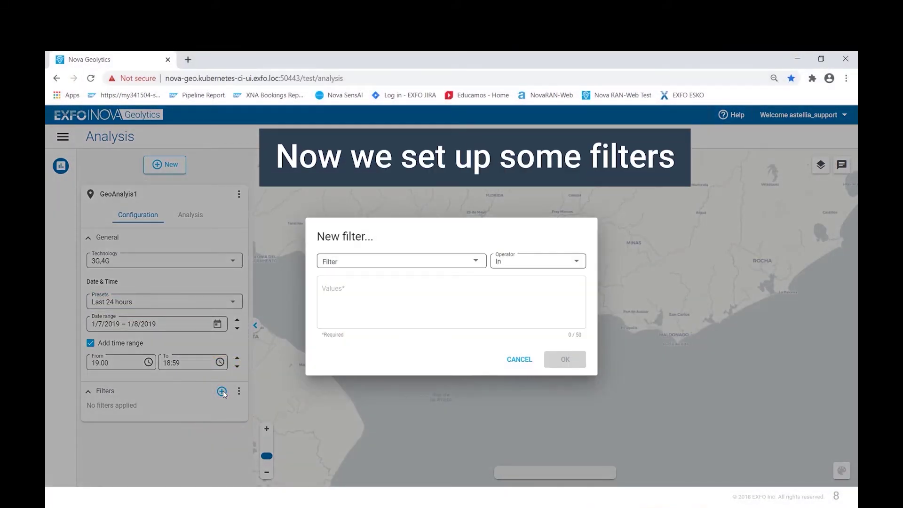
pyautogui.click(479, 263)
pyautogui.click(339, 312)
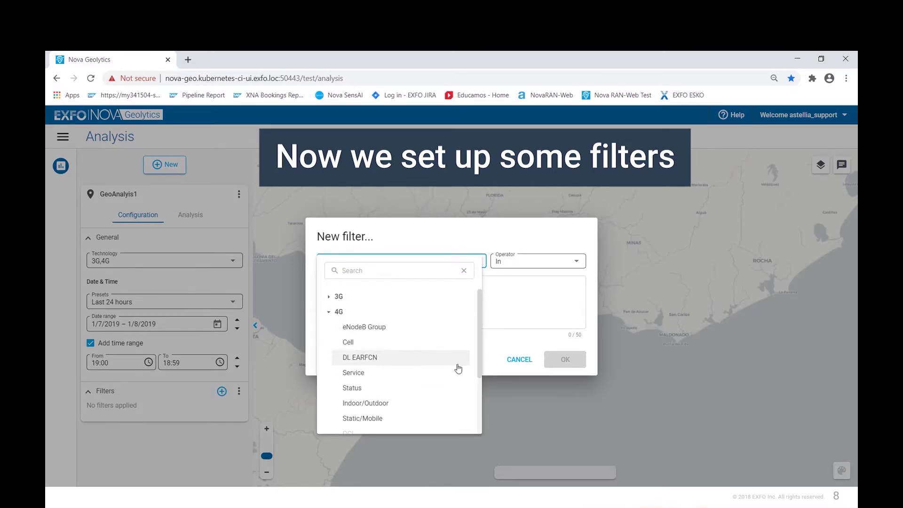
pyautogui.moveTo(479, 357); pyautogui.dragTo(480, 402)
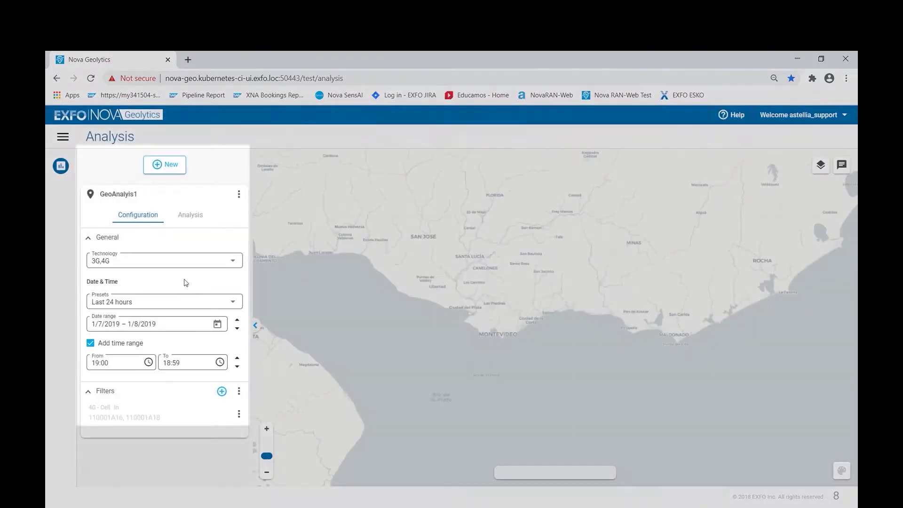
# Show a 4G Radio Measurements Avg. RSRP (dBm) heatmap and zoom into Montevideo
pyautogui.click(191, 217)
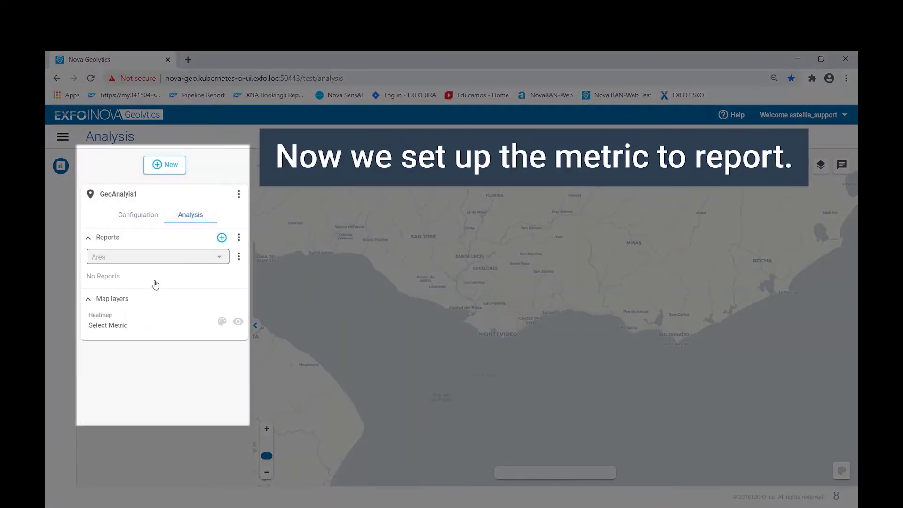
pyautogui.click(134, 325)
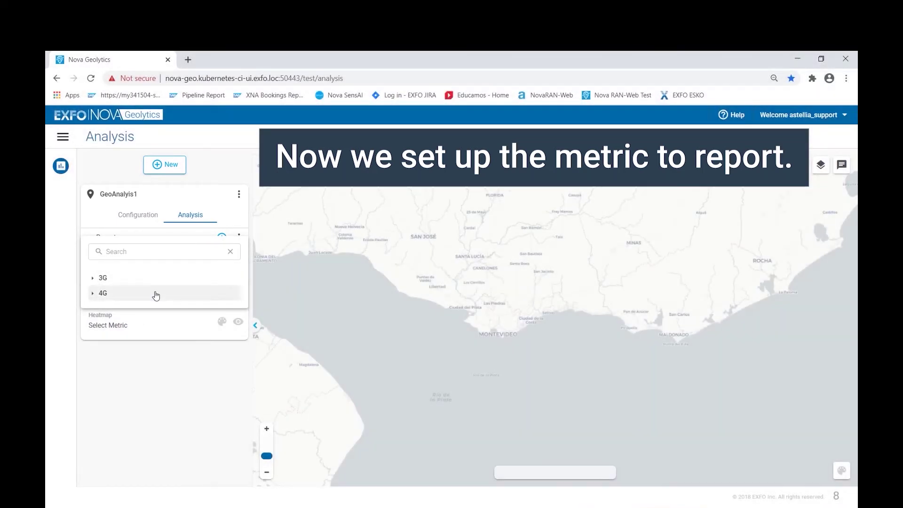
pyautogui.click(157, 293)
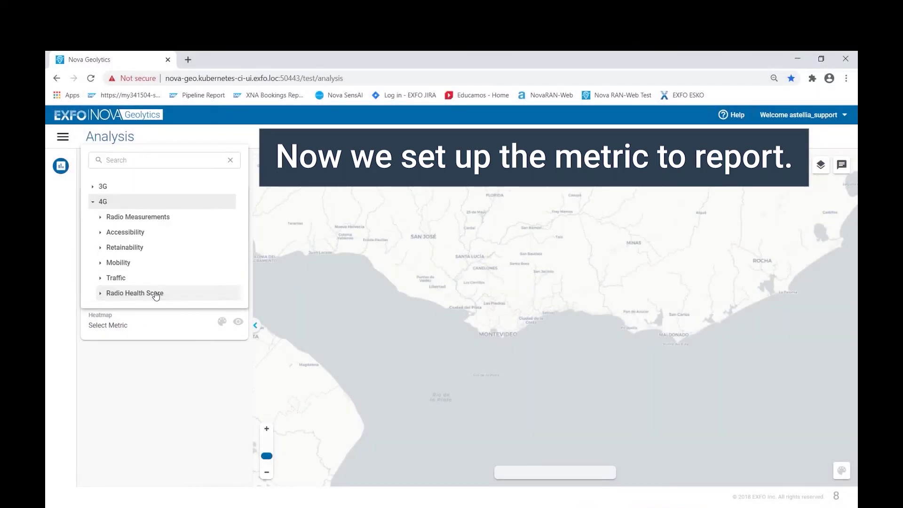
pyautogui.click(146, 220)
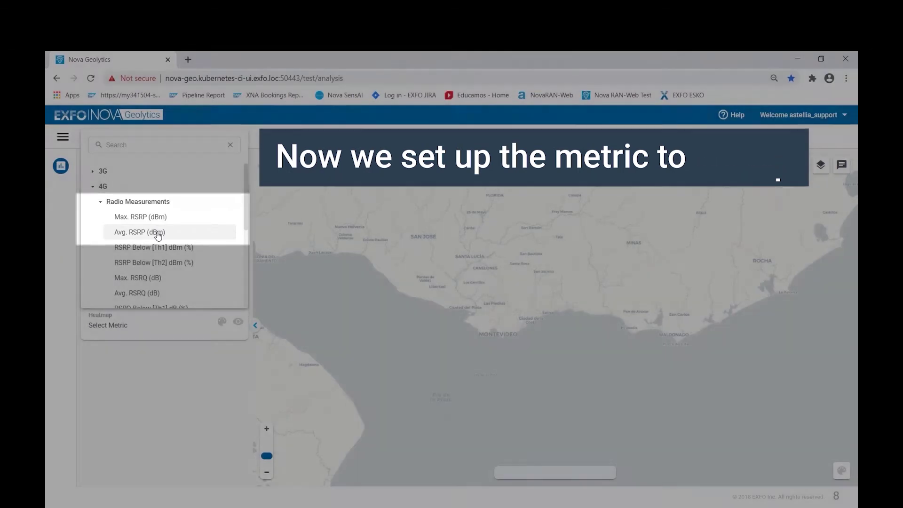
pyautogui.click(158, 235)
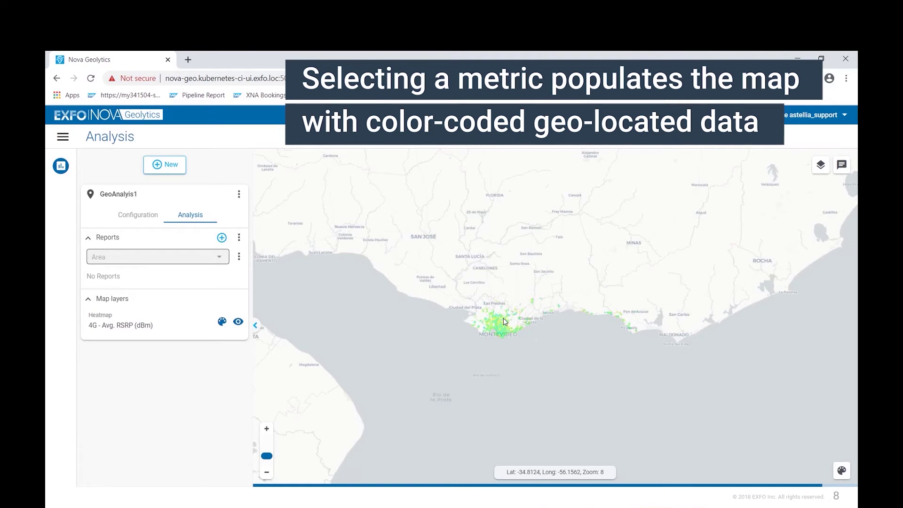
pyautogui.scroll(3, 503, 317)
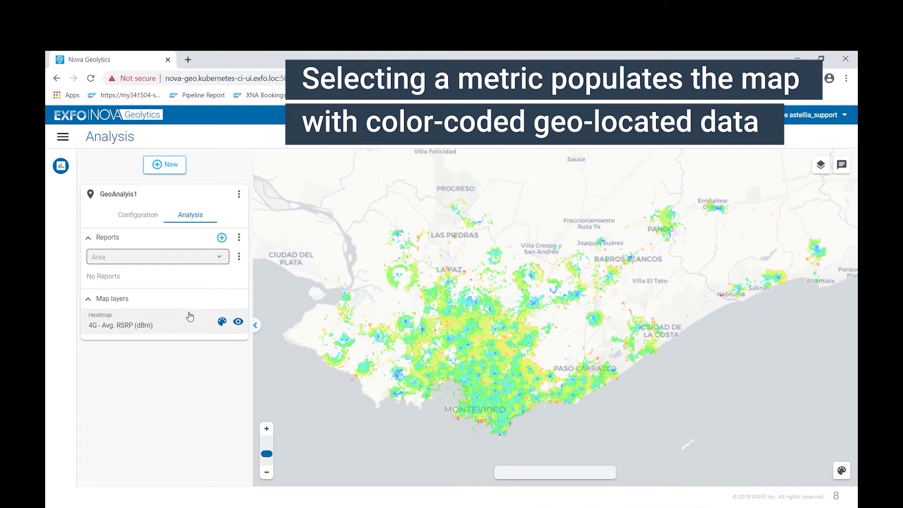
pyautogui.click(171, 164)
# Create a second Geo - Analytics analysis named Geo - Analytics 2
pyautogui.click(447, 303)
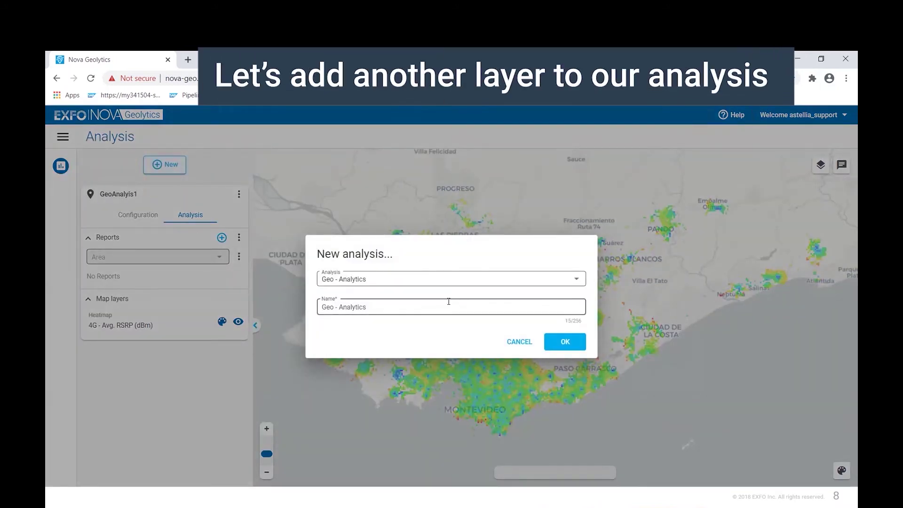
pyautogui.tripleClick(375, 305)
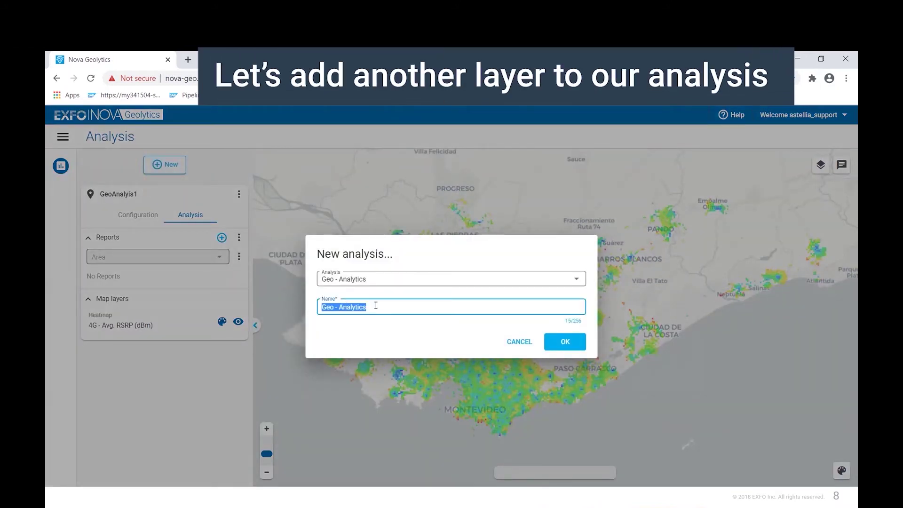
pyautogui.click(403, 309)
pyautogui.write('2')
pyautogui.click(571, 342)
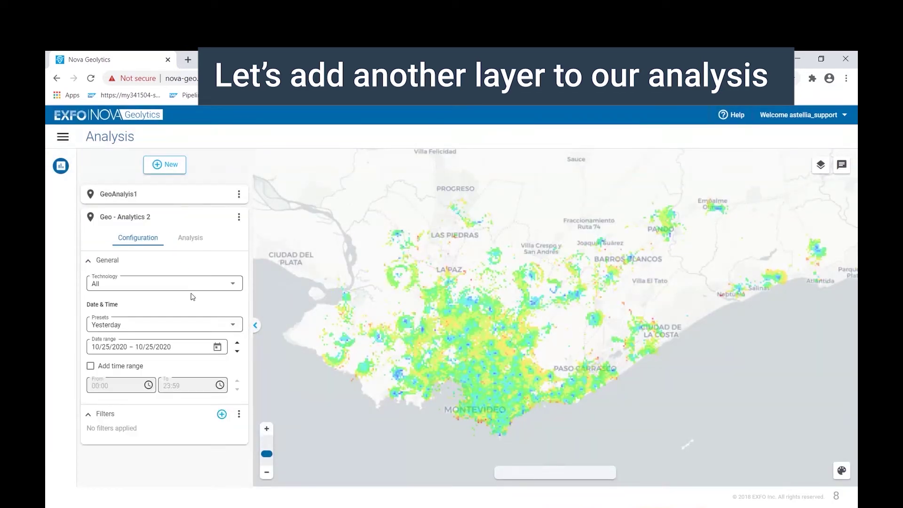
# Limit Geo - Analytics 2 to 2G and 4G data with the Last hour preset
pyautogui.click(191, 288)
pyautogui.click(189, 287)
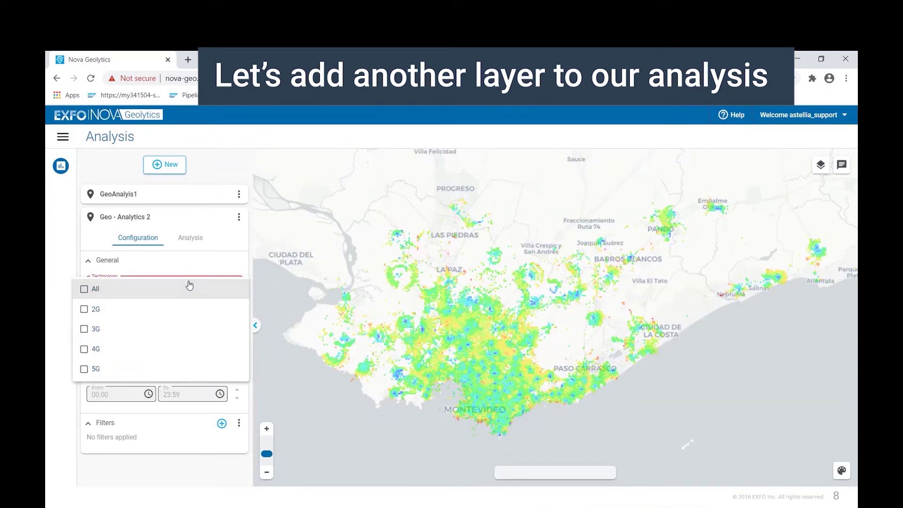
pyautogui.click(79, 349)
pyautogui.click(76, 310)
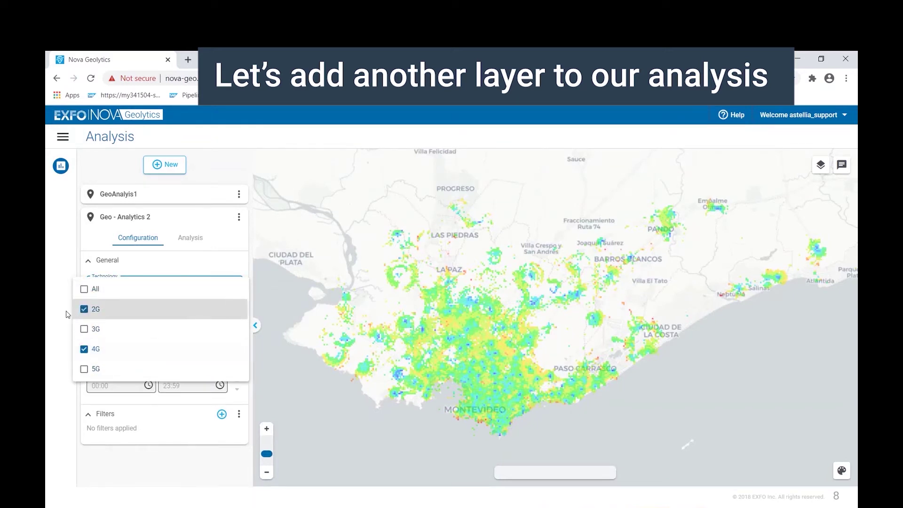
pyautogui.click(52, 315)
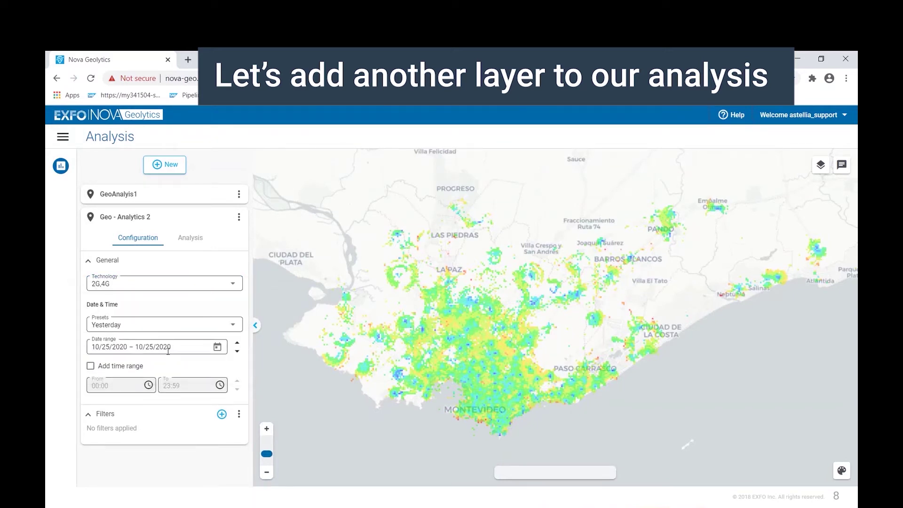
pyautogui.click(232, 331)
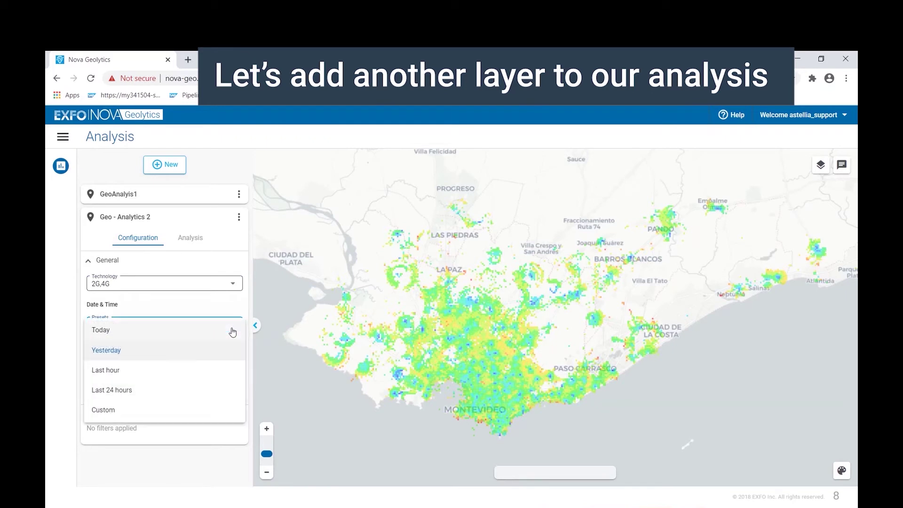
pyautogui.click(143, 379)
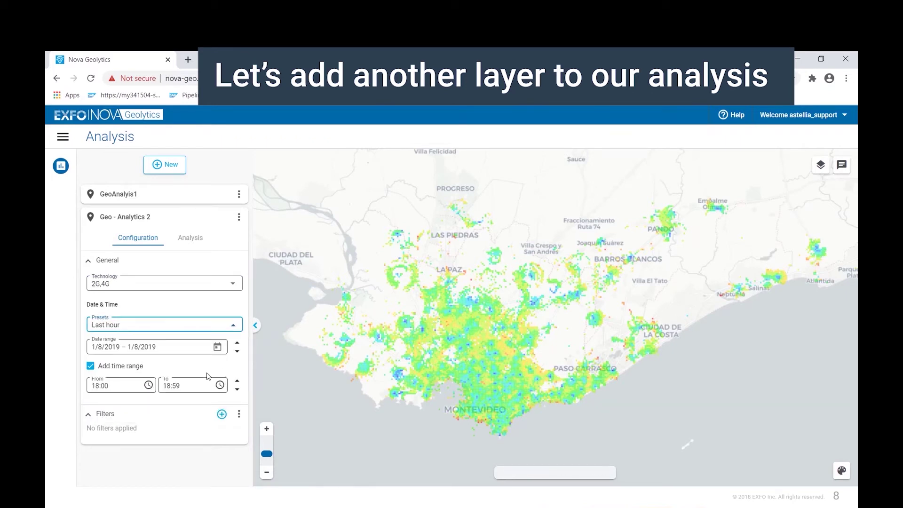
# Set the heatmap metric to 4G Traffic Volume (MB)
pyautogui.click(195, 238)
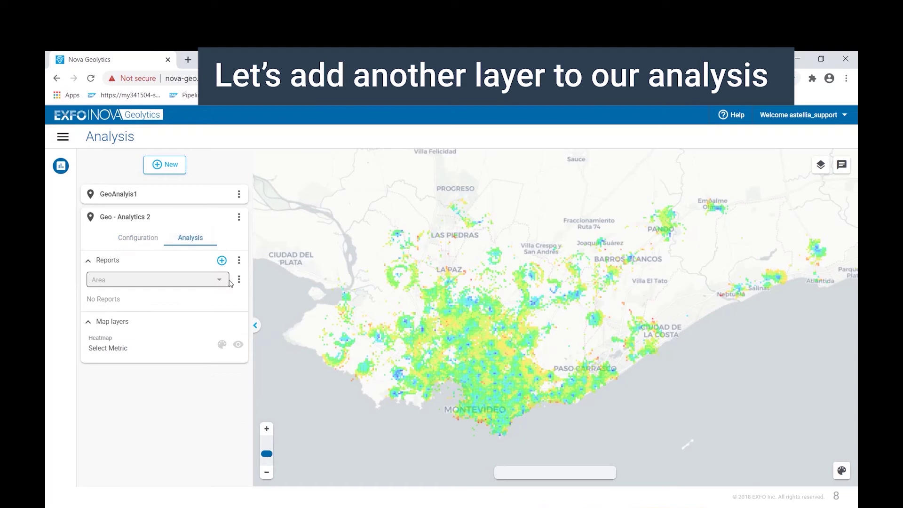
pyautogui.click(161, 348)
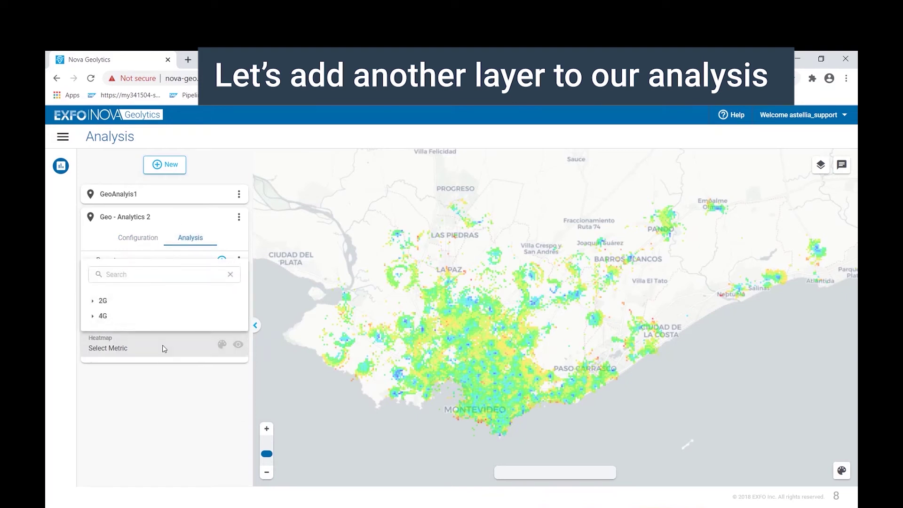
pyautogui.click(147, 316)
pyautogui.click(116, 300)
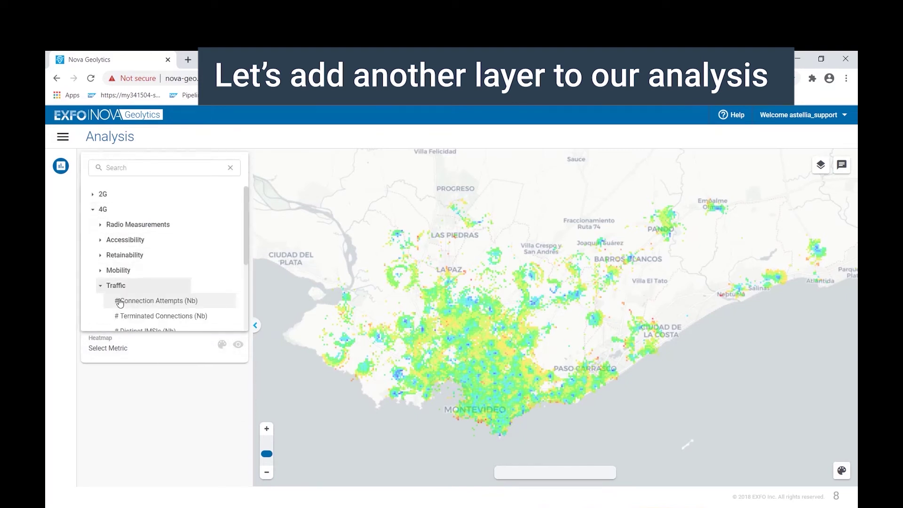
pyautogui.scroll(-3, 233, 299)
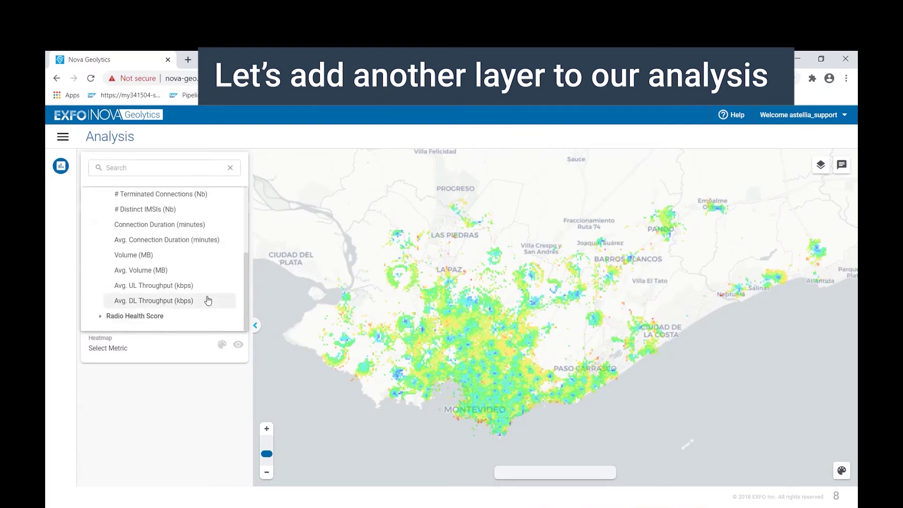
pyautogui.click(148, 256)
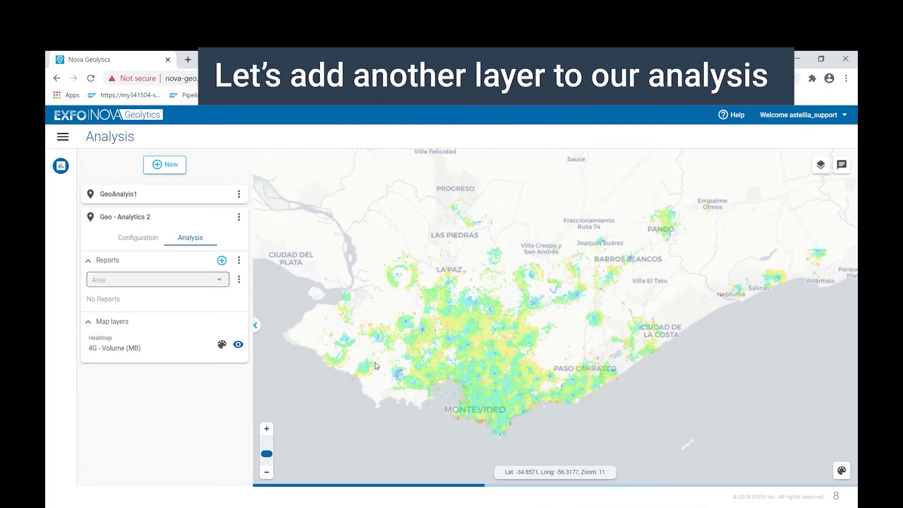
pyautogui.scroll(1, 506, 391)
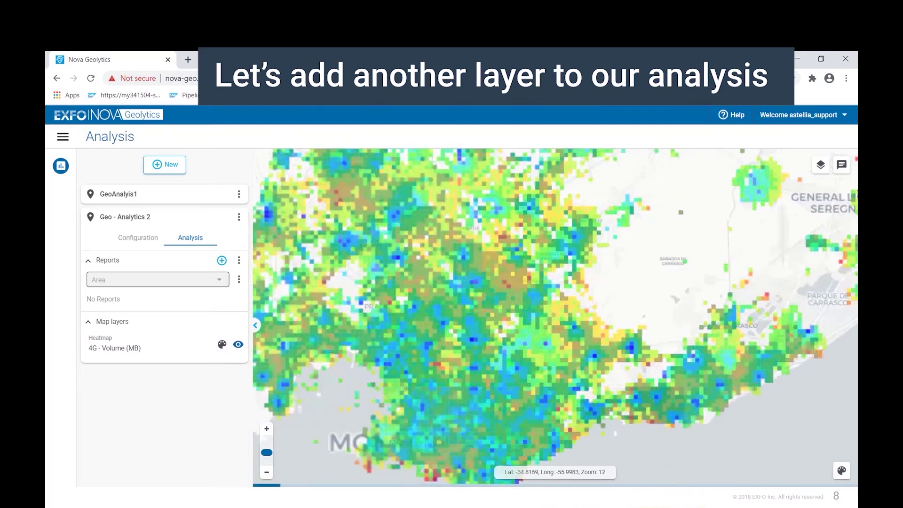
# Hide the GeoAnalysis1 RSRP heatmap layer, keeping the 4G Volume heatmap visible
pyautogui.click(821, 166)
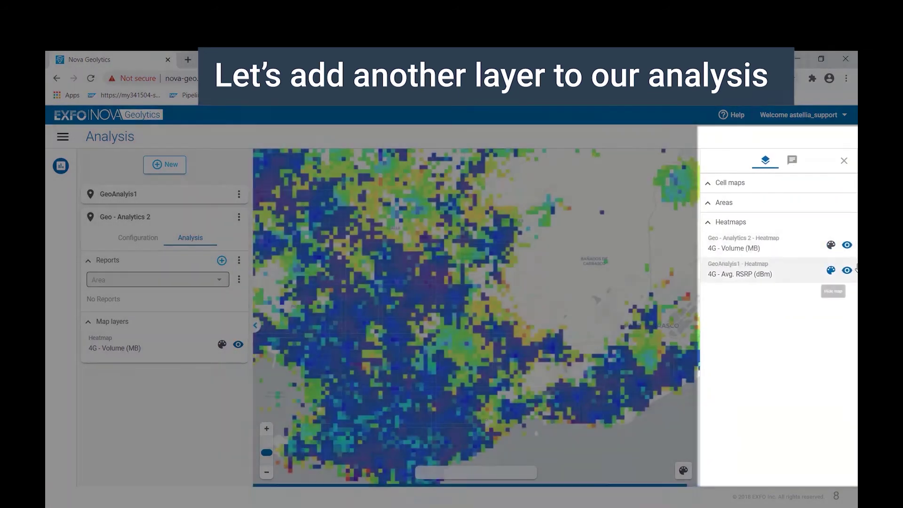
pyautogui.click(847, 271)
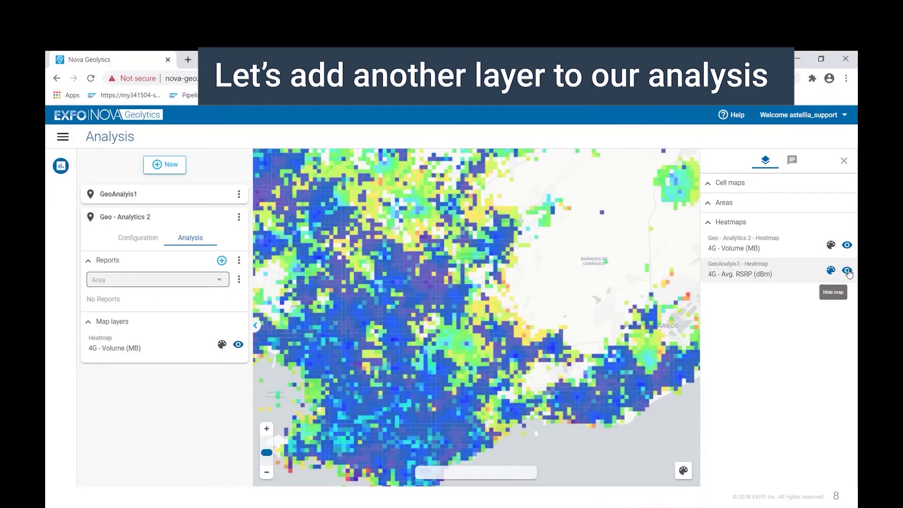
pyautogui.click(846, 245)
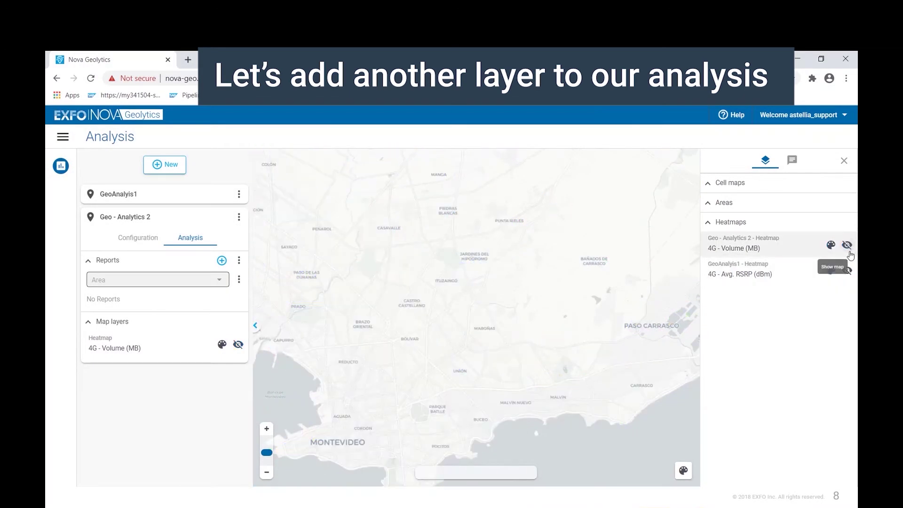
pyautogui.click(849, 252)
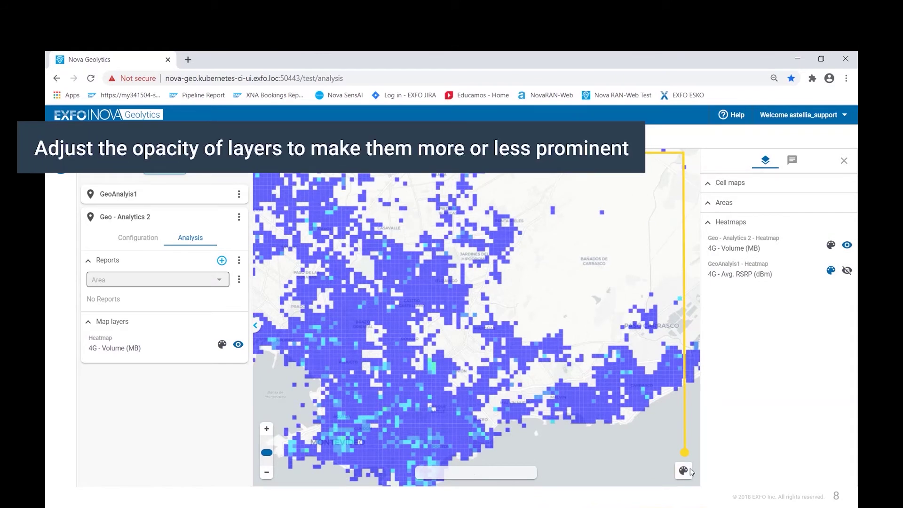
# Show the RSRP heatmap again with its opacity faded to 0.2
pyautogui.click(846, 270)
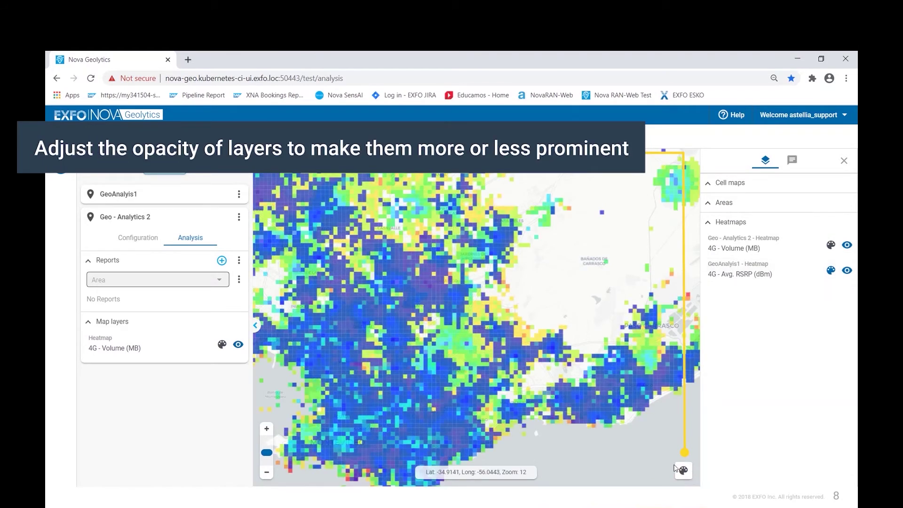
pyautogui.click(687, 468)
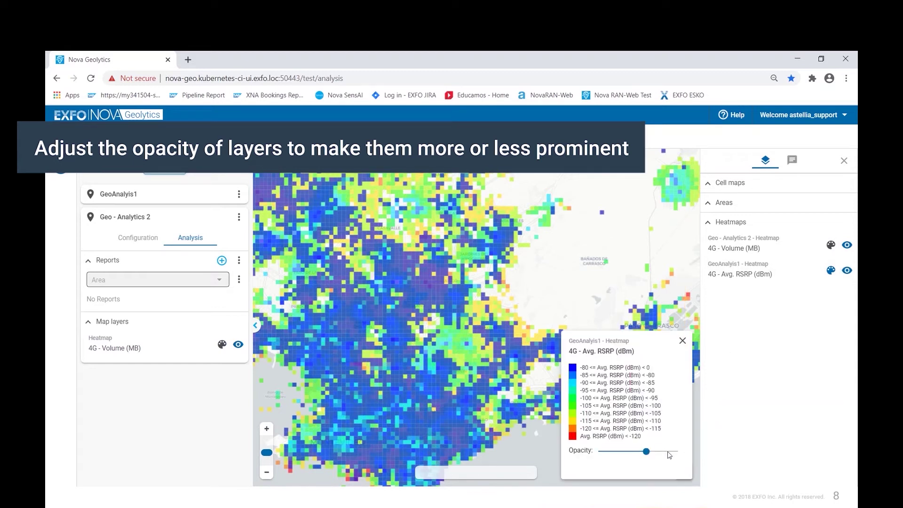
pyautogui.moveTo(646, 451); pyautogui.dragTo(614, 452)
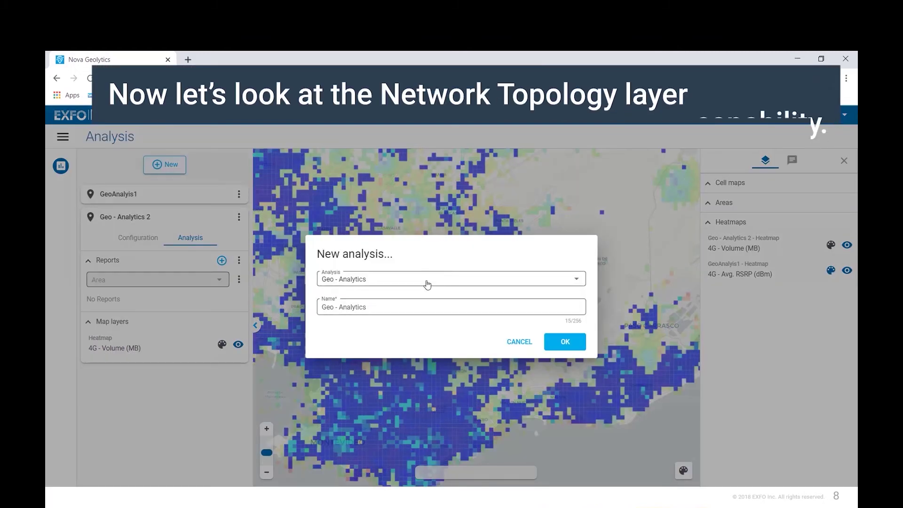
# Create a new Network Topology analysis
pyautogui.click(425, 283)
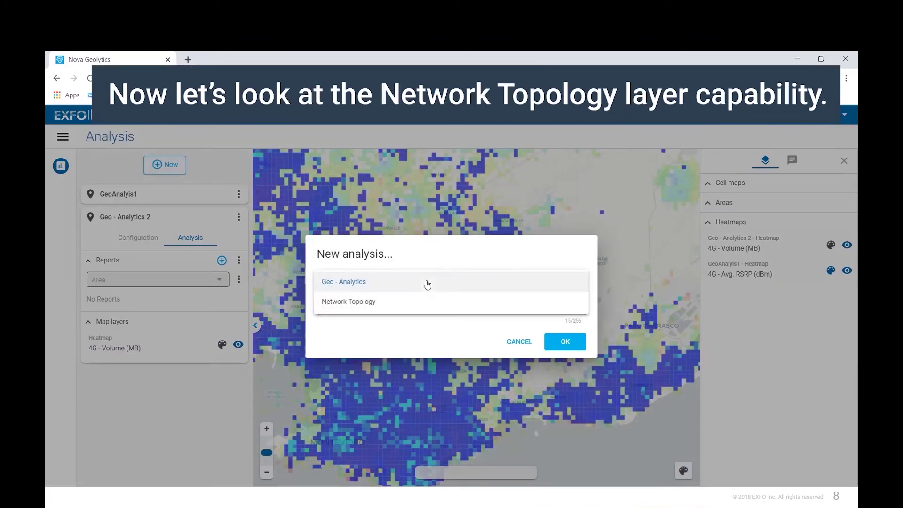
pyautogui.click(416, 304)
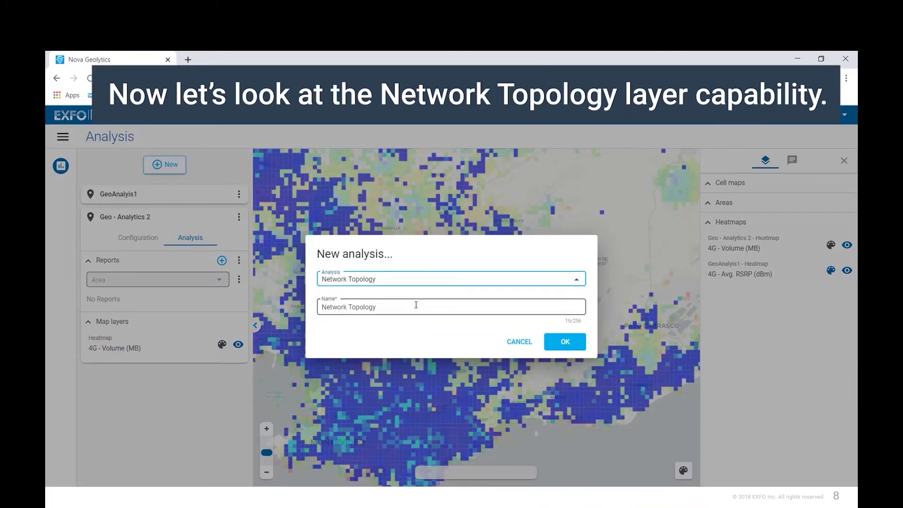
pyautogui.click(564, 342)
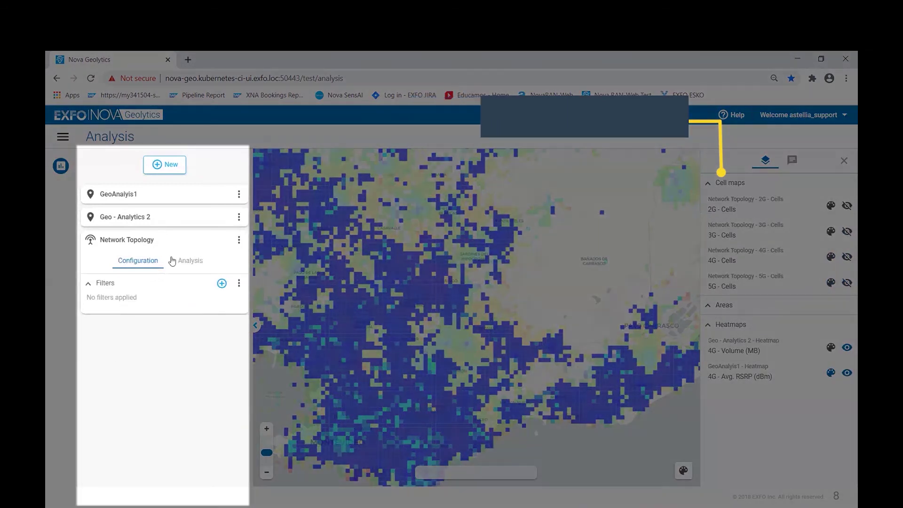
# Display the Network Topology 4G - Cells layer and pan around Montevideo
pyautogui.click(173, 261)
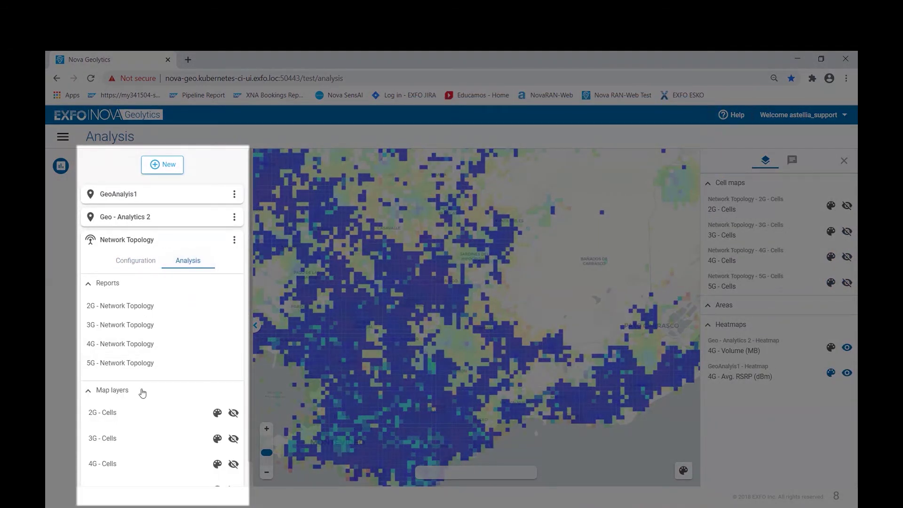
pyautogui.click(234, 465)
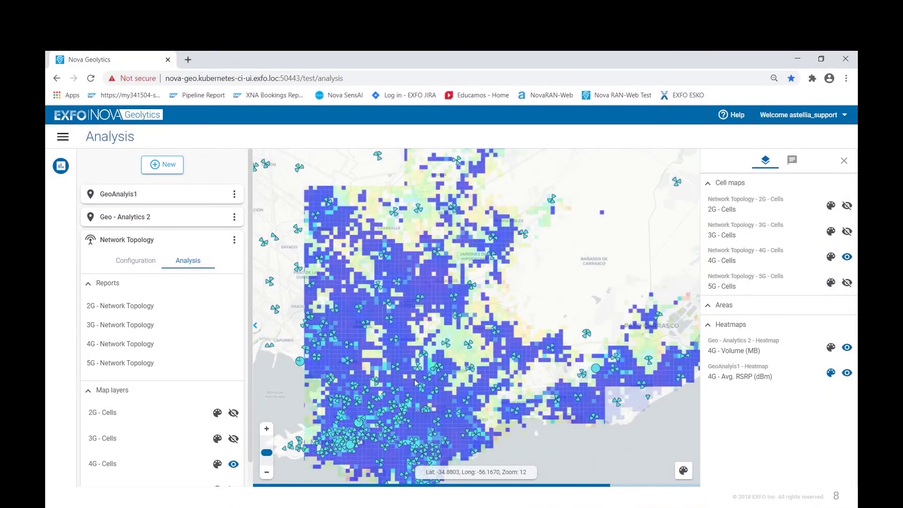
pyautogui.scroll(1, 496, 333)
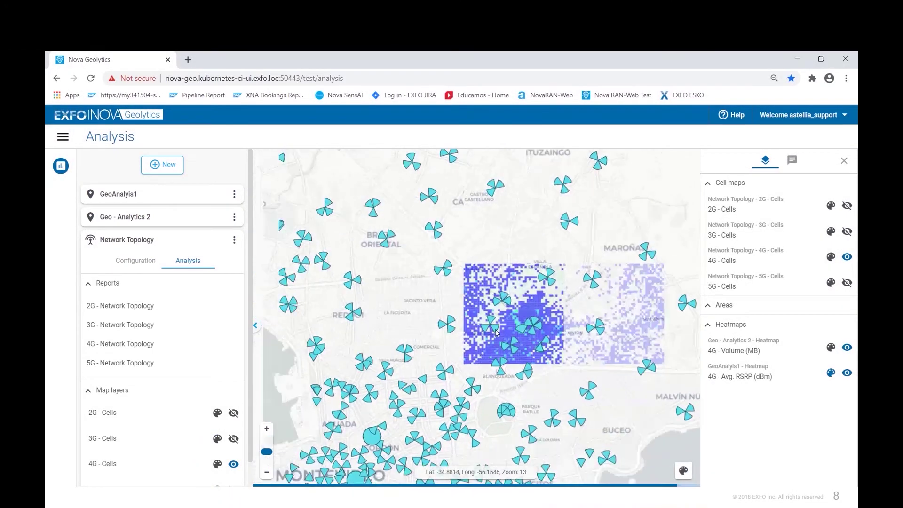
pyautogui.moveTo(395, 482); pyautogui.dragTo(442, 392)
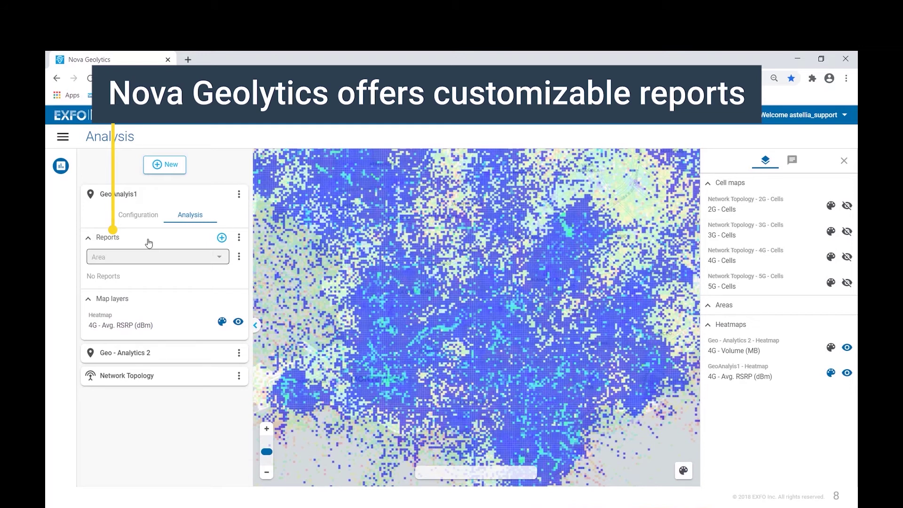
pyautogui.click(223, 239)
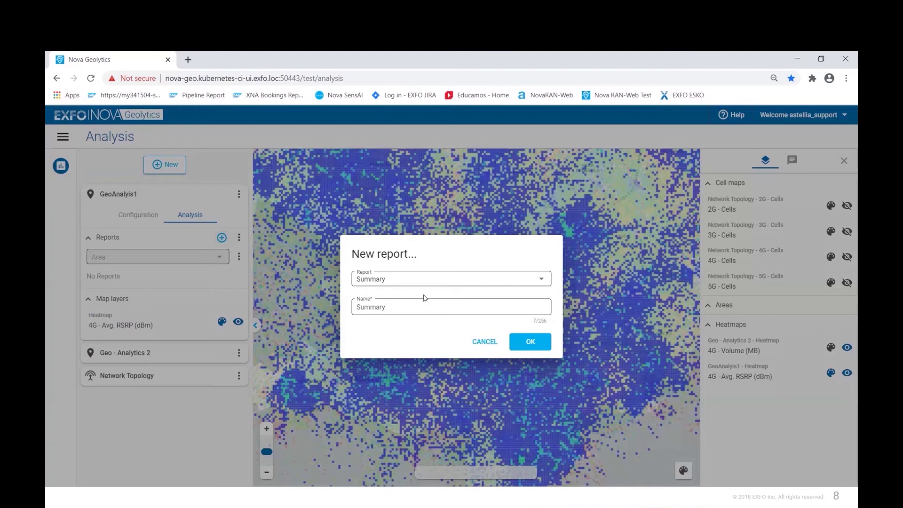
# Create a Summary-type report named Summary1 under GeoAnalyis1
pyautogui.click(455, 281)
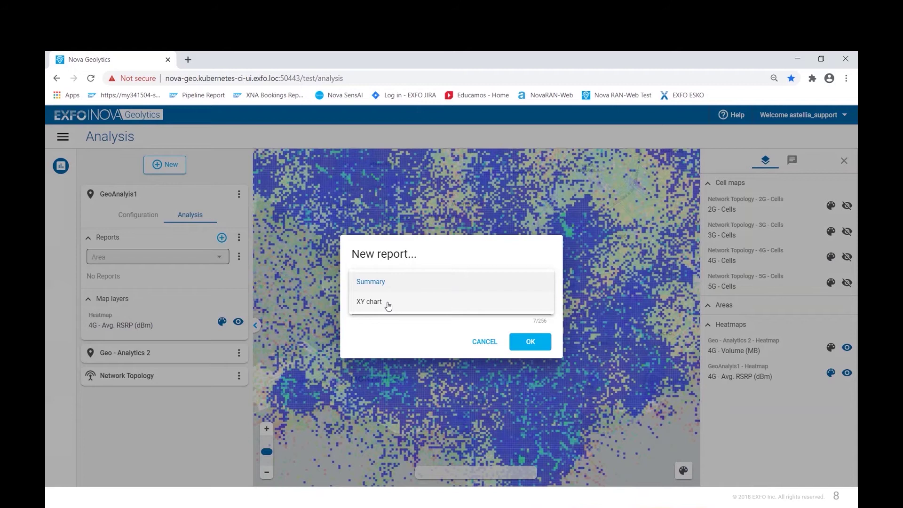
pyautogui.click(414, 282)
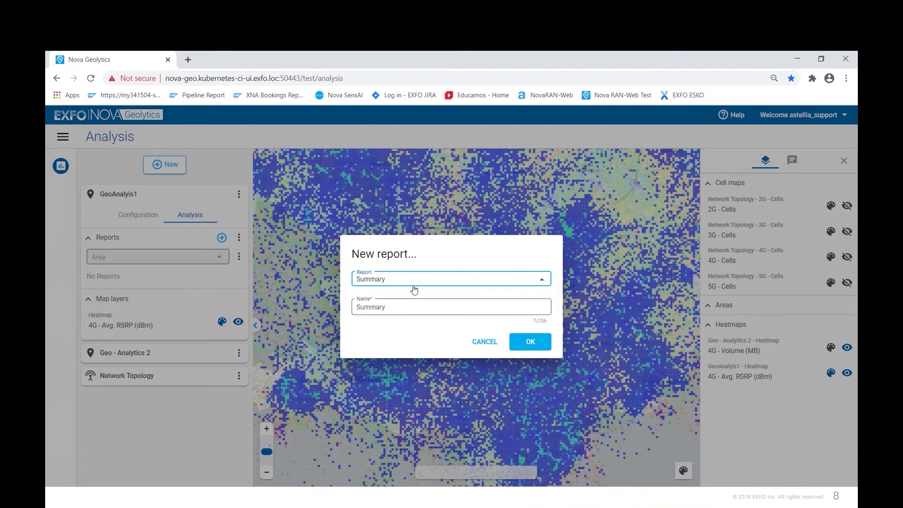
pyautogui.click(403, 307)
pyautogui.write('1')
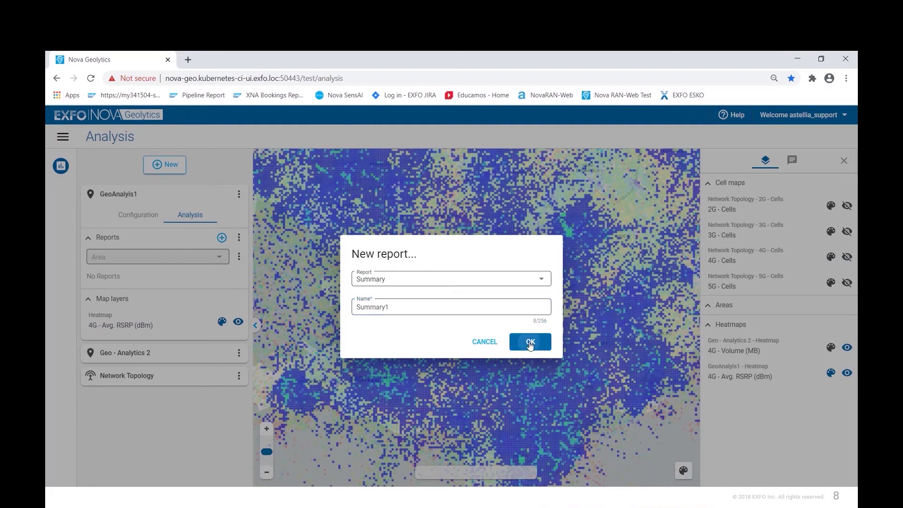
pyautogui.click(529, 343)
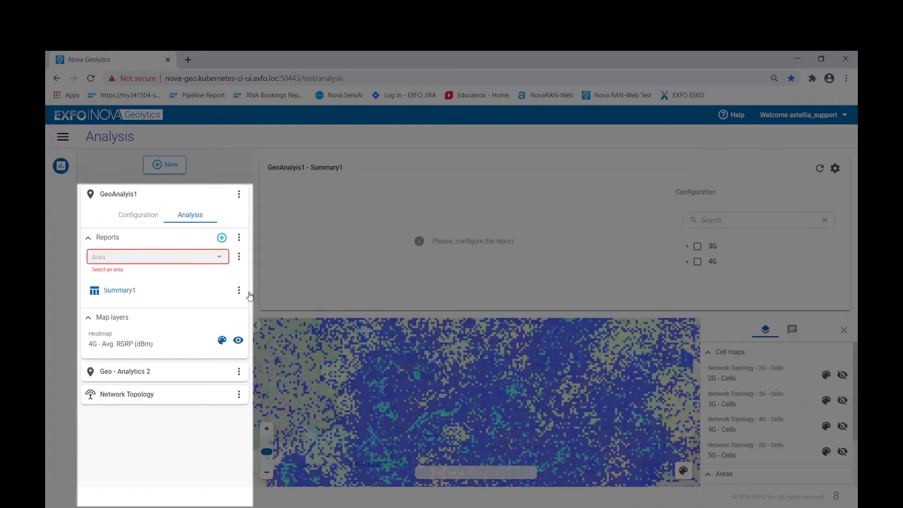
# Start a new area and draw its first polygon on the Montevideo map
pyautogui.click(239, 257)
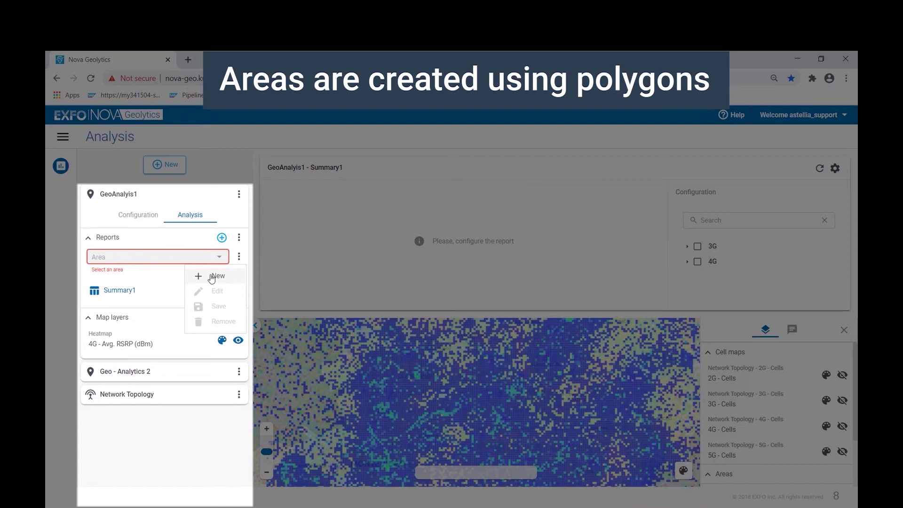
pyautogui.click(214, 276)
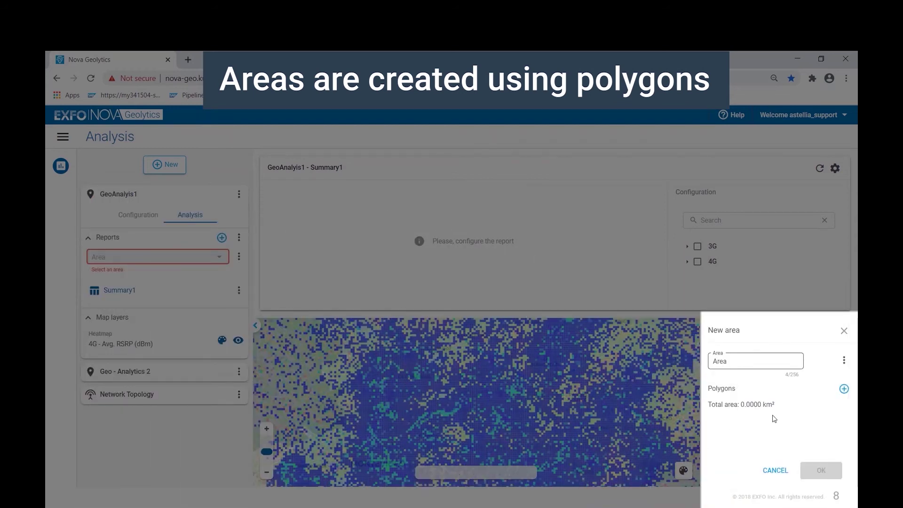
pyautogui.click(844, 389)
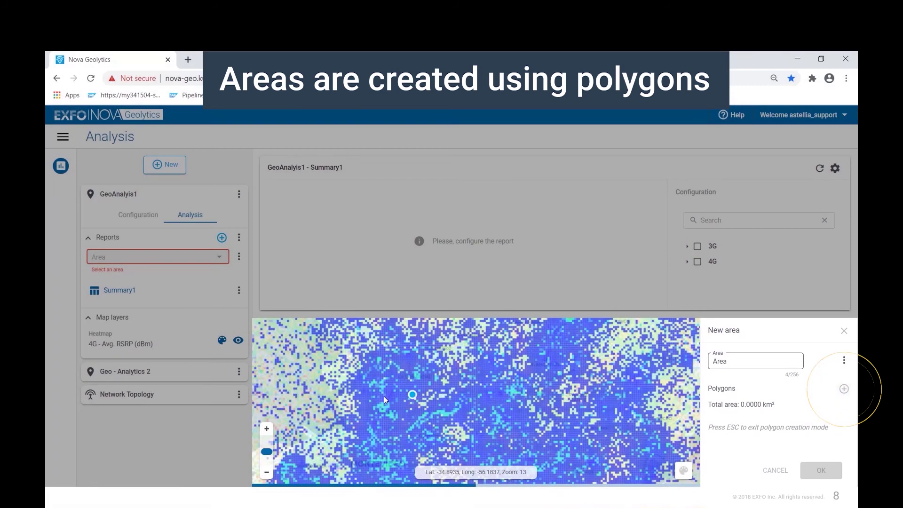
pyautogui.click(383, 403)
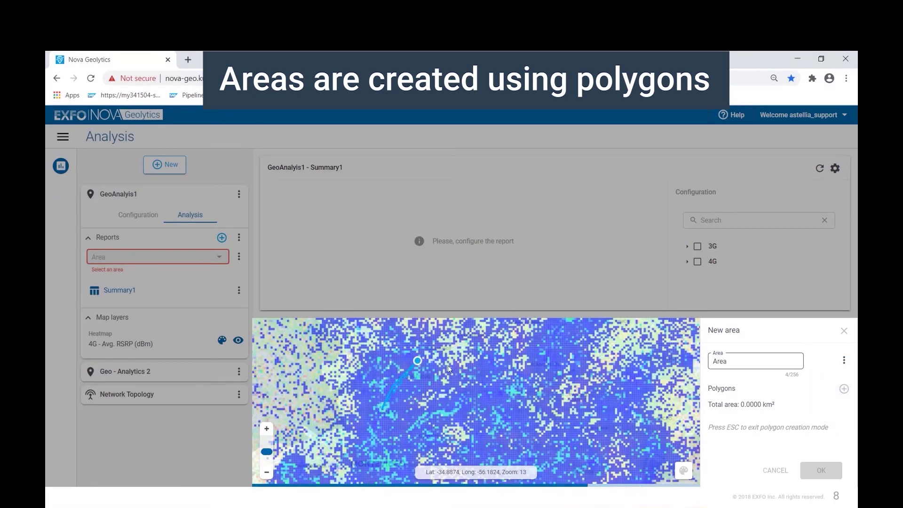
pyautogui.click(447, 366)
pyautogui.click(426, 404)
pyautogui.click(384, 406)
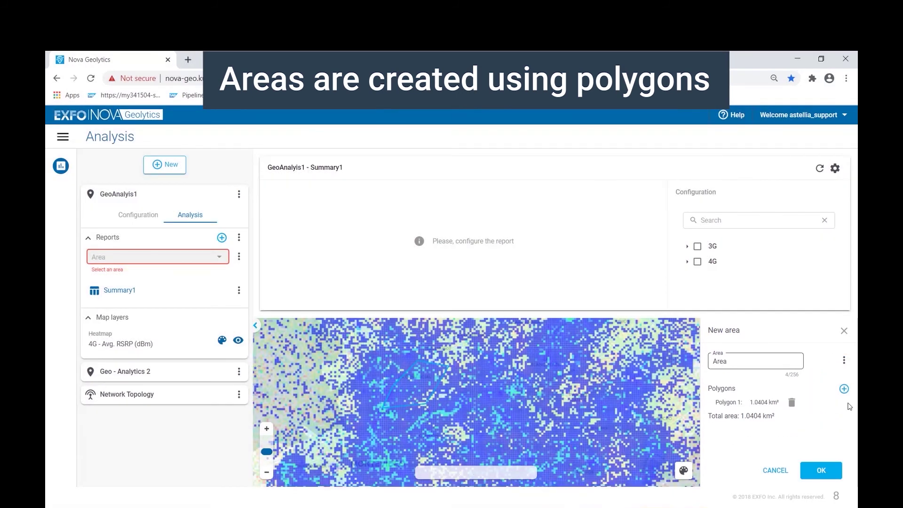
# Draw a second polygon beside the first and save the 2.9502 km² area
pyautogui.click(844, 389)
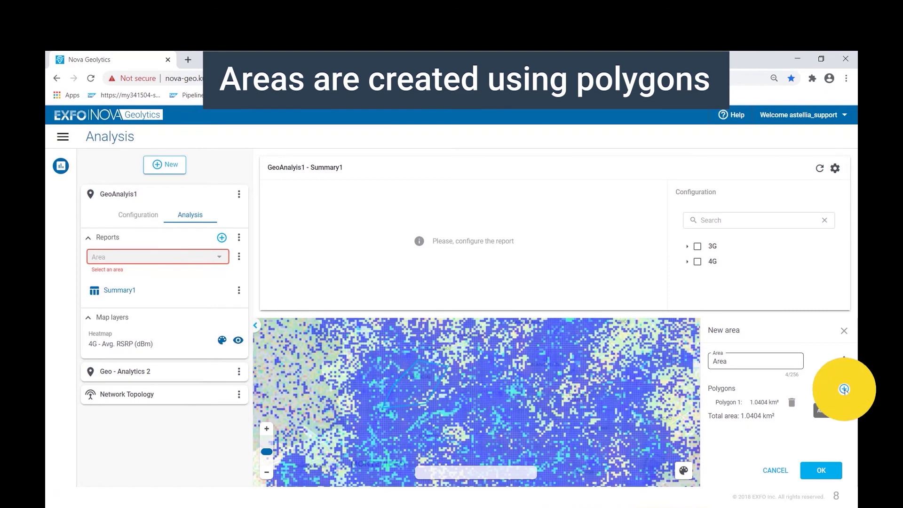
pyautogui.click(511, 413)
pyautogui.click(538, 369)
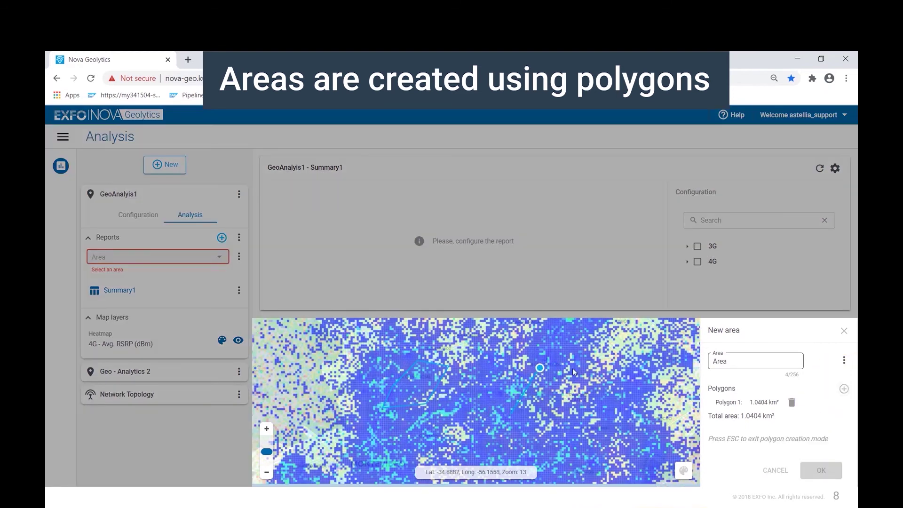
pyautogui.click(576, 370)
pyautogui.click(592, 409)
pyautogui.click(511, 414)
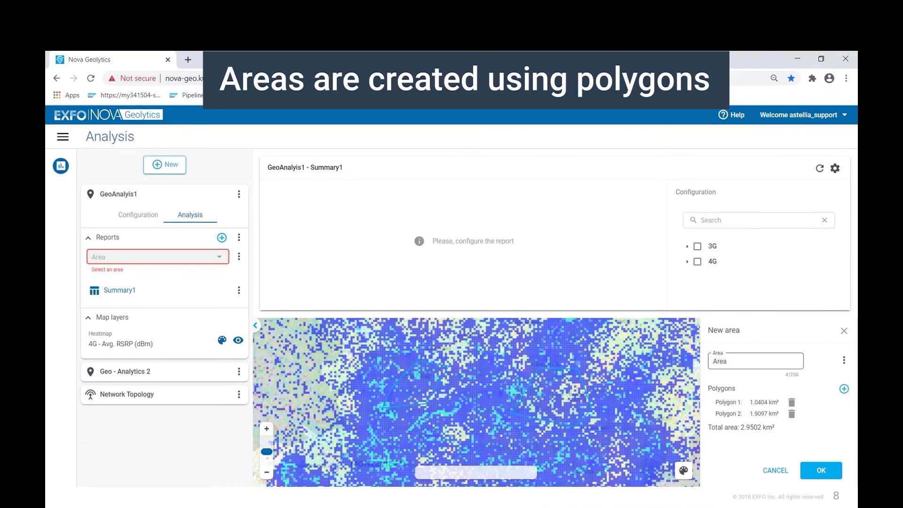
pyautogui.click(821, 470)
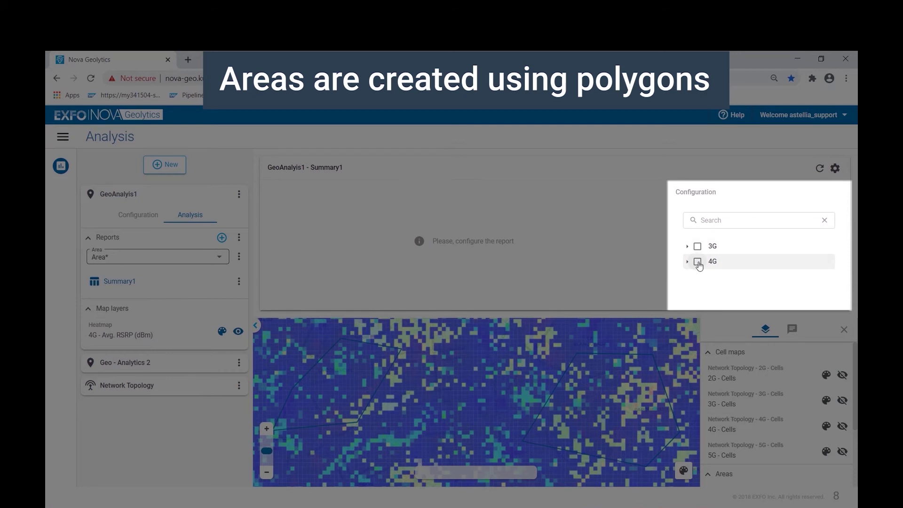
# Limit the Summary1 report to 4G Radio Measurements metrics only
pyautogui.click(698, 263)
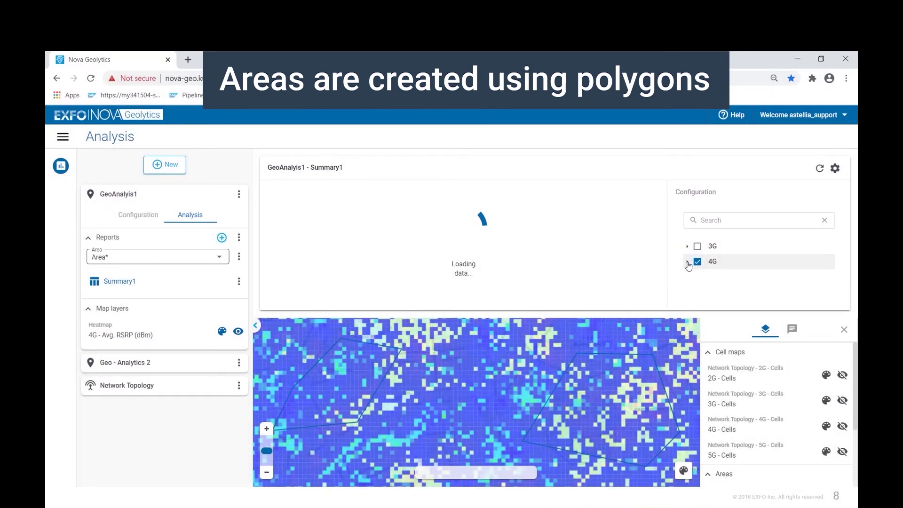
pyautogui.click(687, 262)
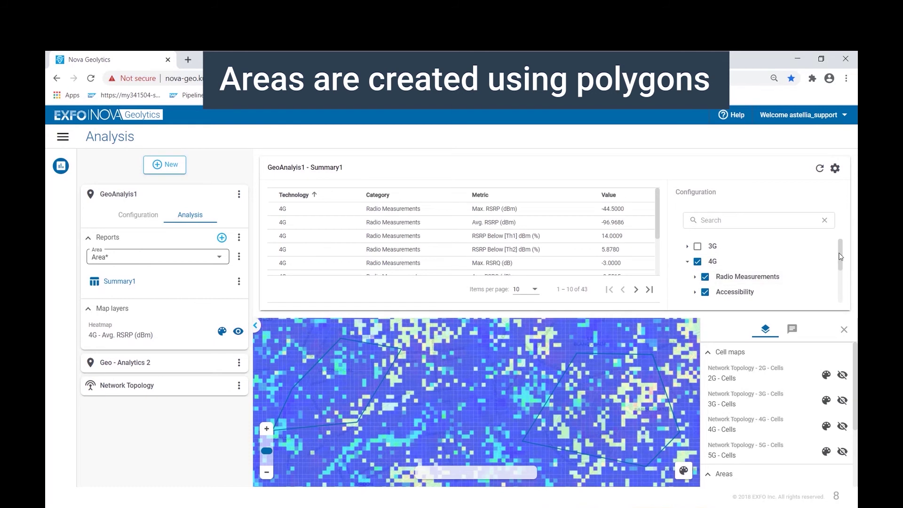
pyautogui.moveTo(841, 256)
pyautogui.mouseDown()
pyautogui.moveTo(843, 301)
pyautogui.moveTo(844, 250)
pyautogui.mouseUp()
pyautogui.click(698, 262)
pyautogui.click(705, 277)
# Hide the configuration panel and add a second Summary report
pyautogui.click(835, 167)
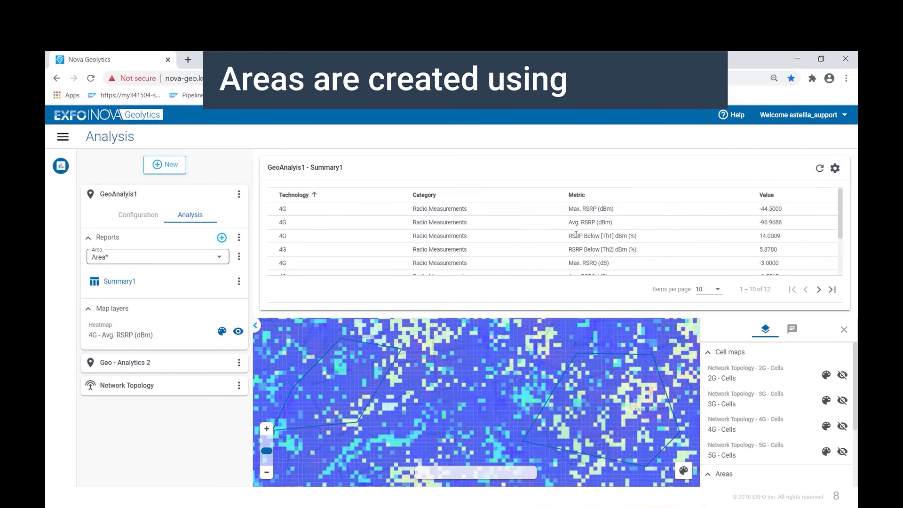
pyautogui.click(222, 238)
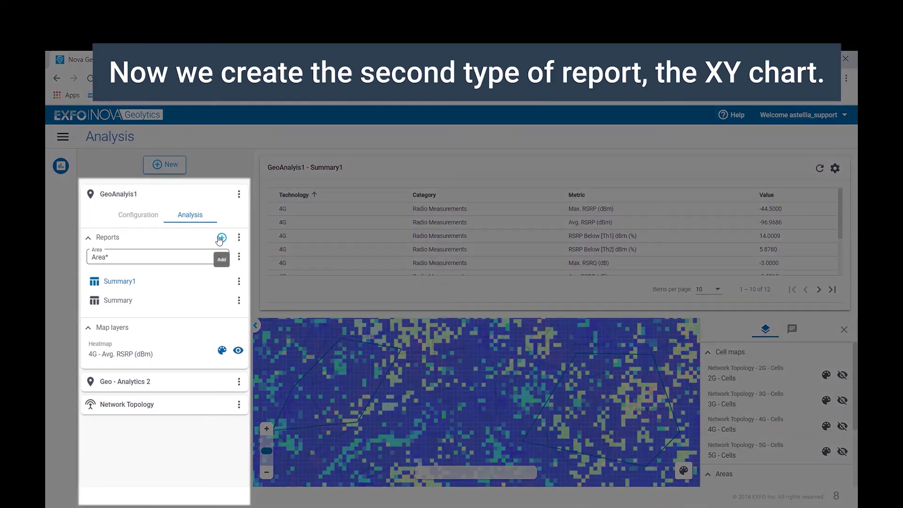
# Create a new XY chart report
pyautogui.click(220, 237)
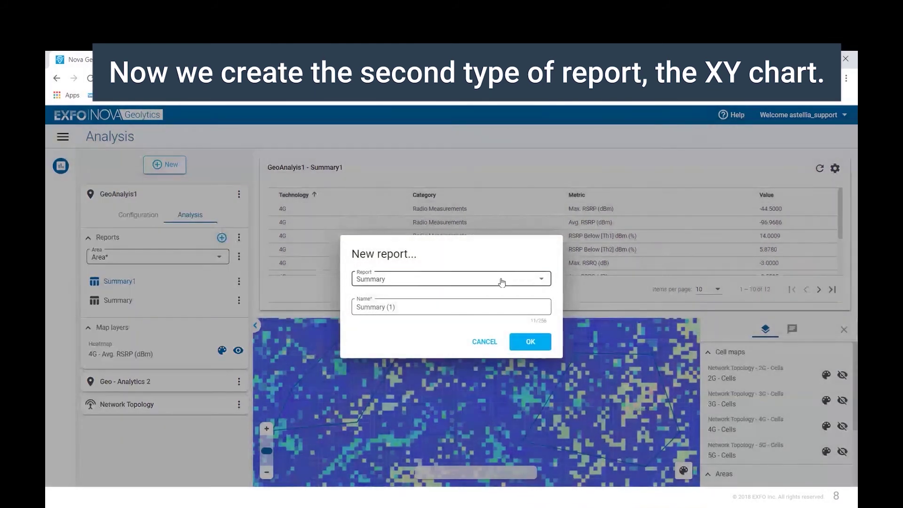
pyautogui.click(507, 280)
pyautogui.click(485, 305)
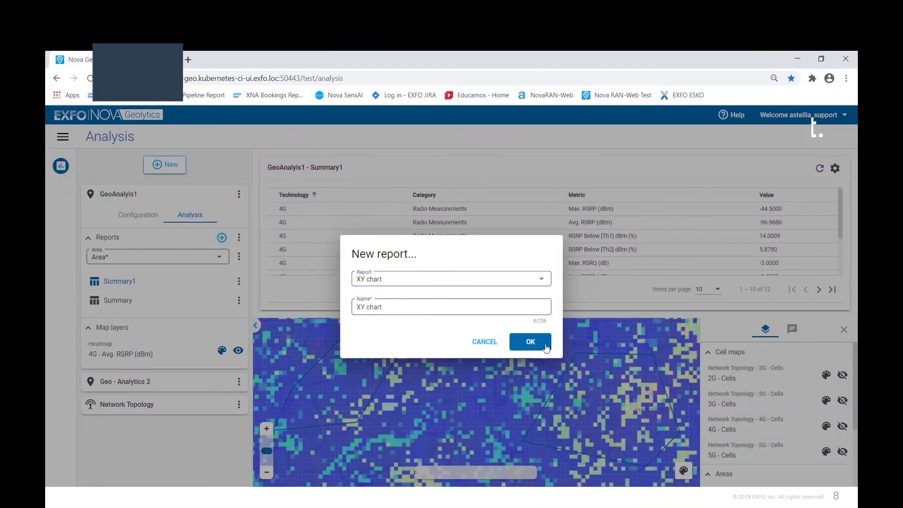
pyautogui.click(531, 342)
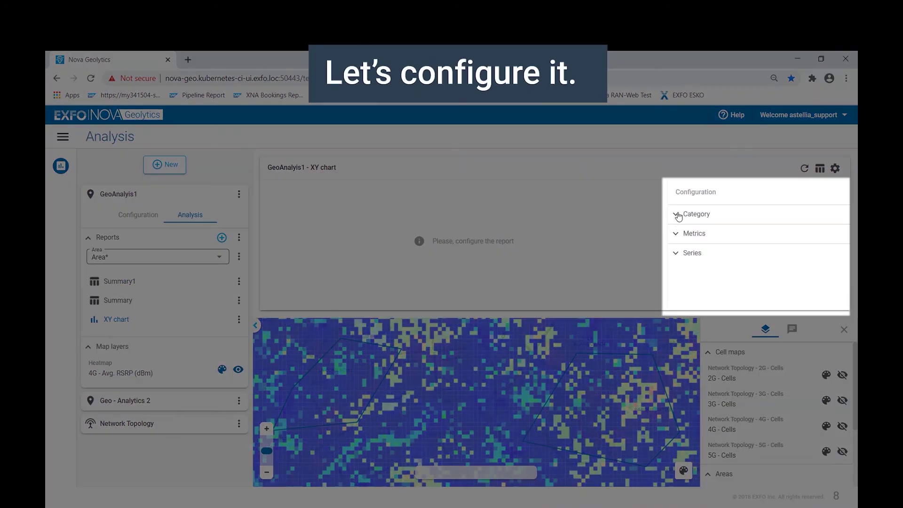
# Set the chart's Category Dimension to 4G > Cell
pyautogui.click(676, 214)
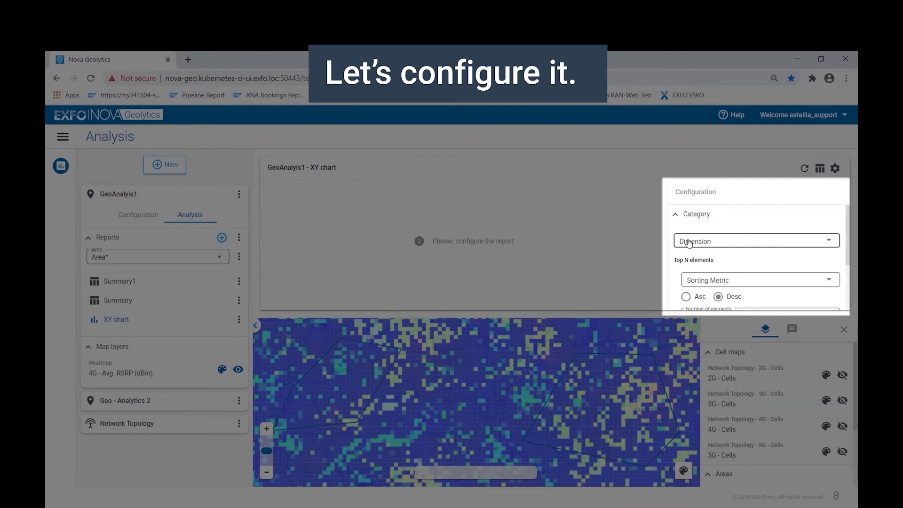
pyautogui.click(751, 244)
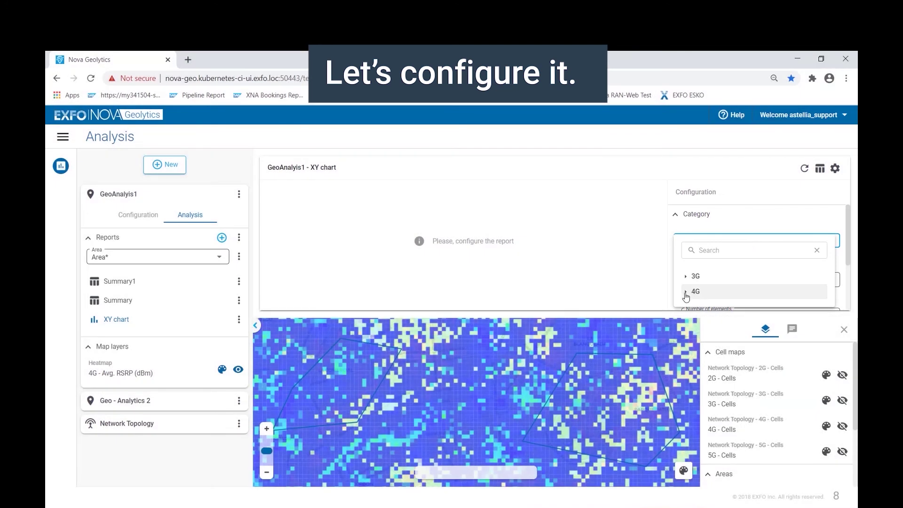
pyautogui.click(685, 292)
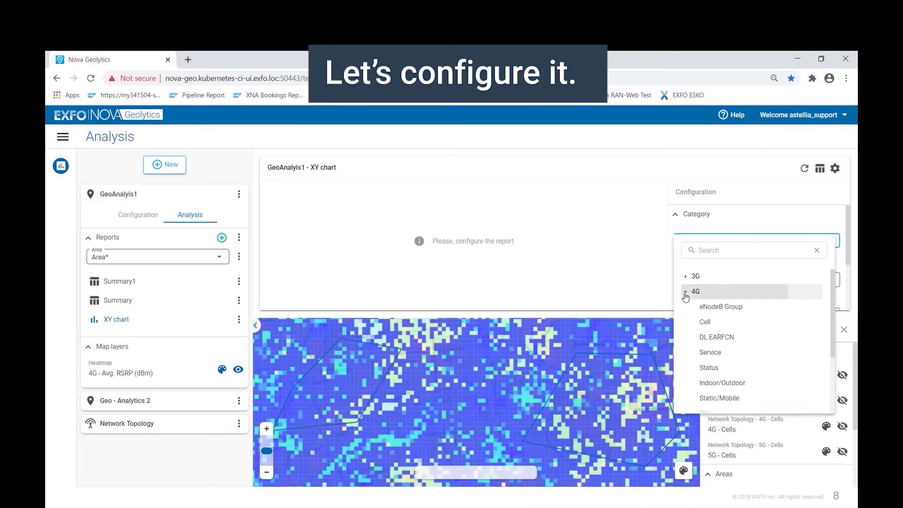
pyautogui.click(723, 324)
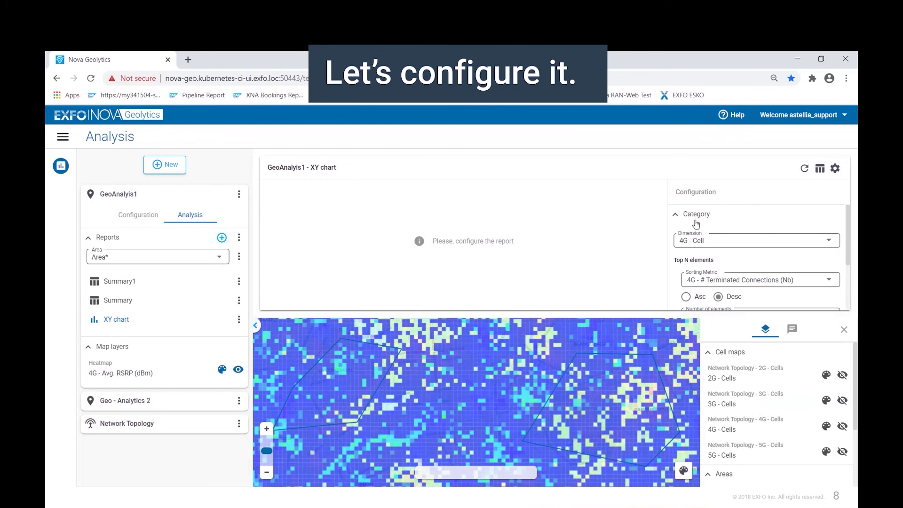
# Sort by 4G Traffic # Connection Attempts (Nb), descending, showing the top 26 elements
pyautogui.scroll(-1, 848, 236)
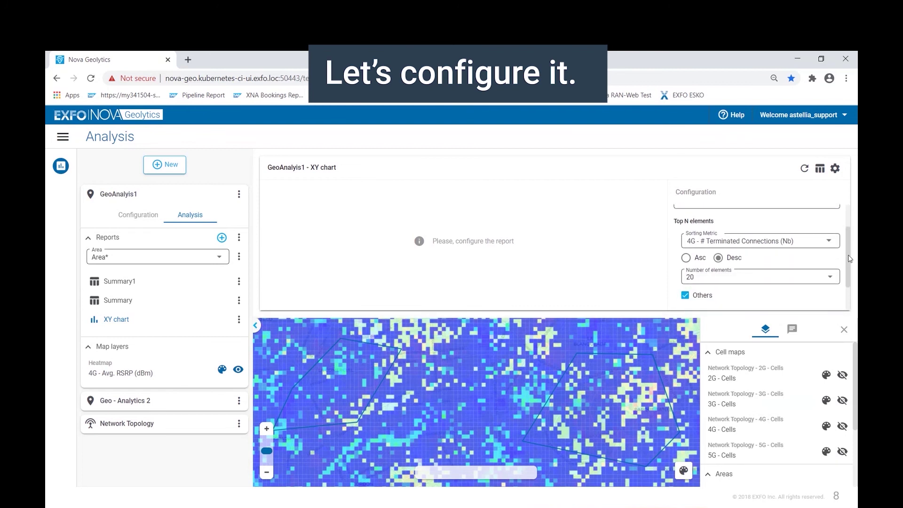
pyautogui.click(752, 241)
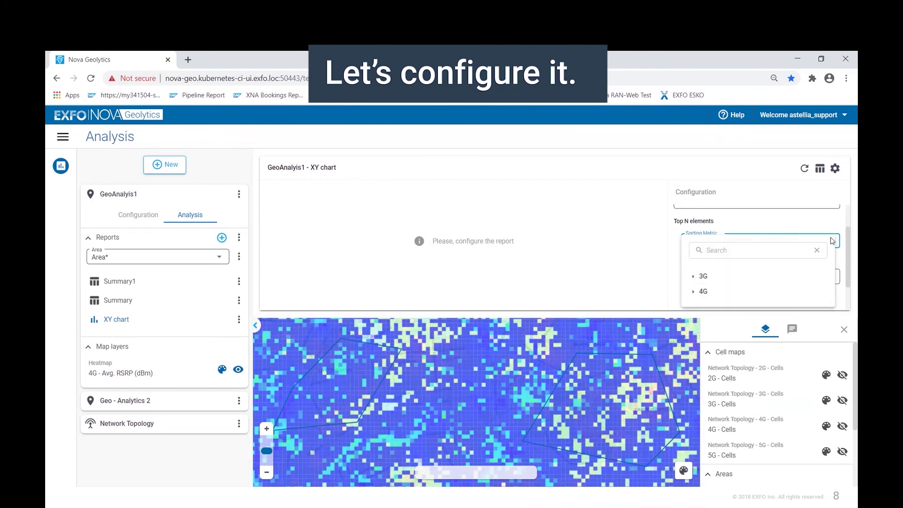
pyautogui.click(694, 292)
pyautogui.click(740, 368)
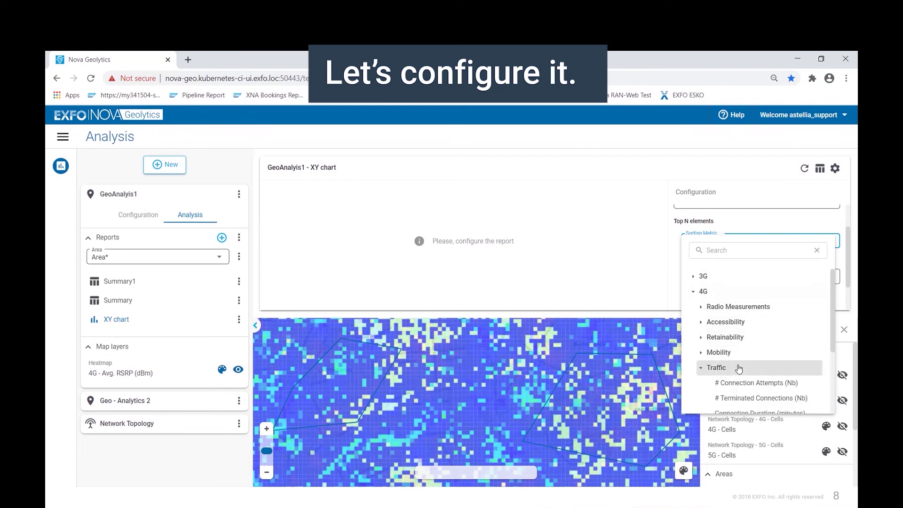
pyautogui.scroll(-2, 739, 368)
pyautogui.click(741, 296)
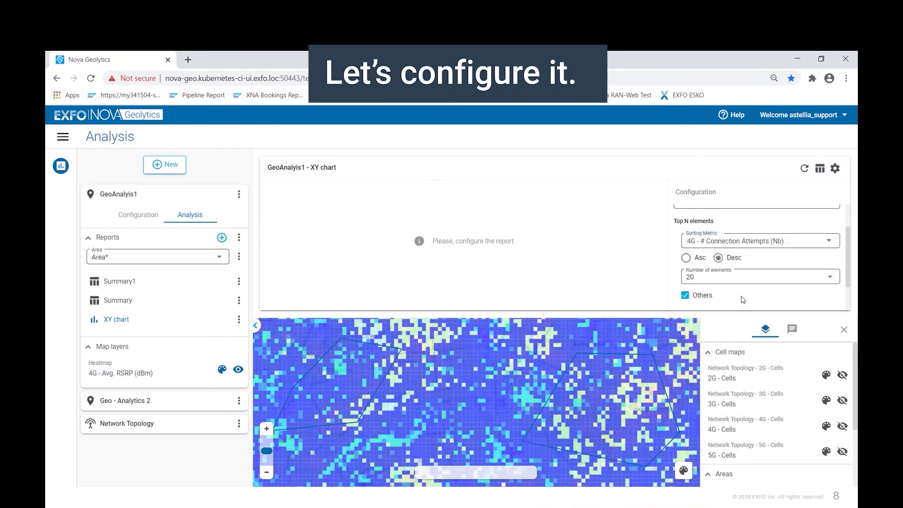
pyautogui.click(774, 279)
pyautogui.moveTo(840, 325); pyautogui.dragTo(841, 343)
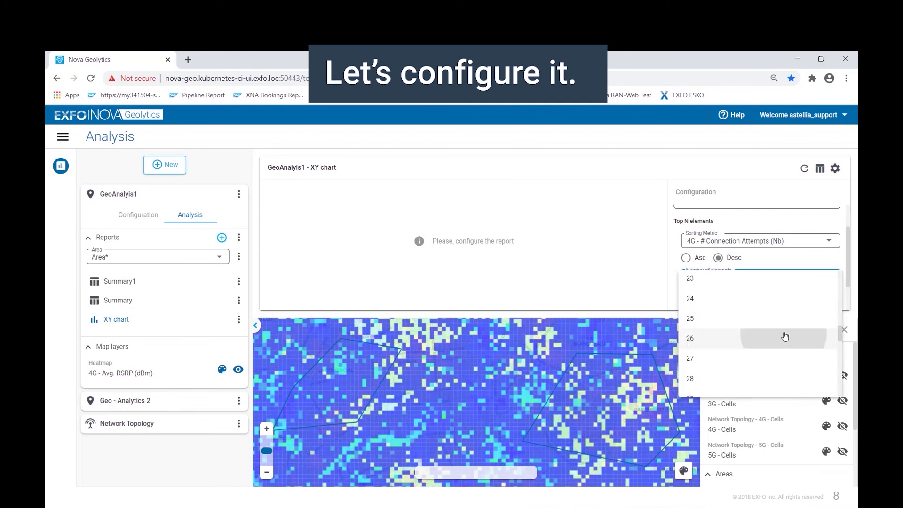
pyautogui.click(784, 334)
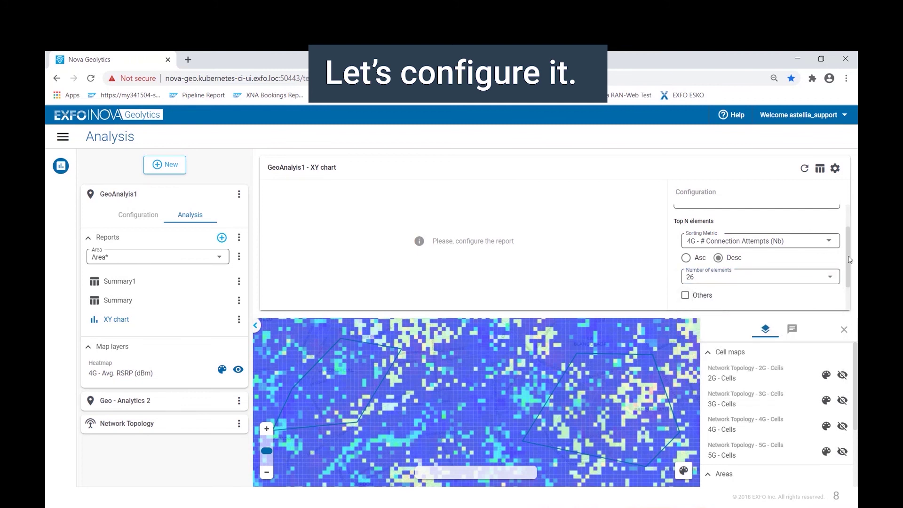
pyautogui.moveTo(851, 260); pyautogui.dragTo(853, 291)
# Add 4G Retainability Drop Rate (%) and 4G Traffic Volume (MB) as the XY chart metrics
pyautogui.click(726, 281)
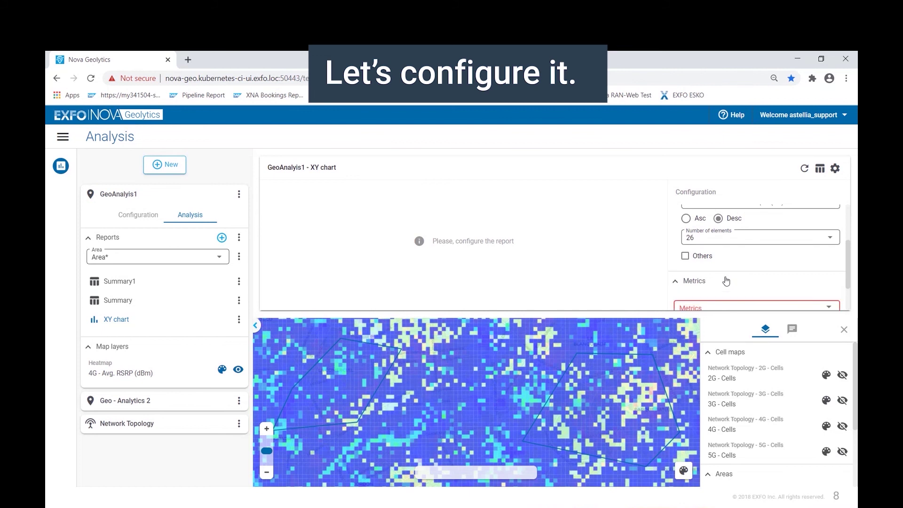
pyautogui.scroll(-2, 841, 264)
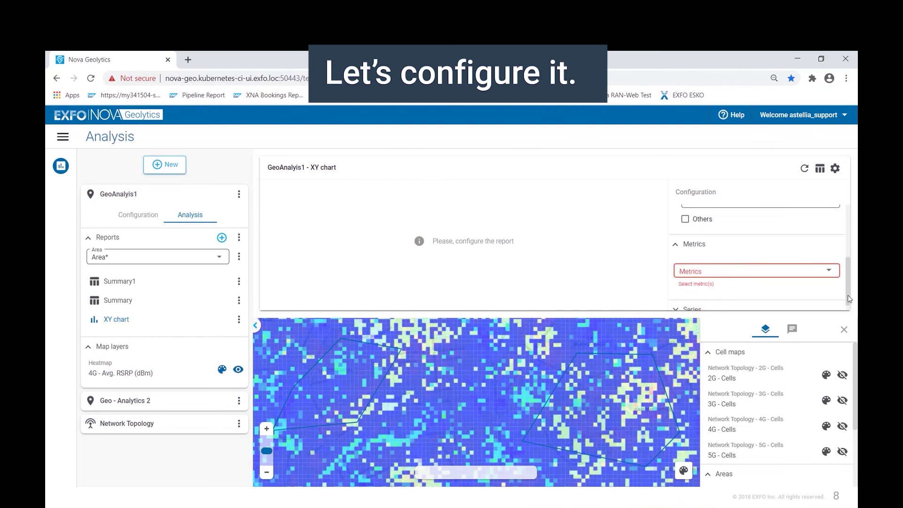
pyautogui.click(832, 267)
pyautogui.click(685, 319)
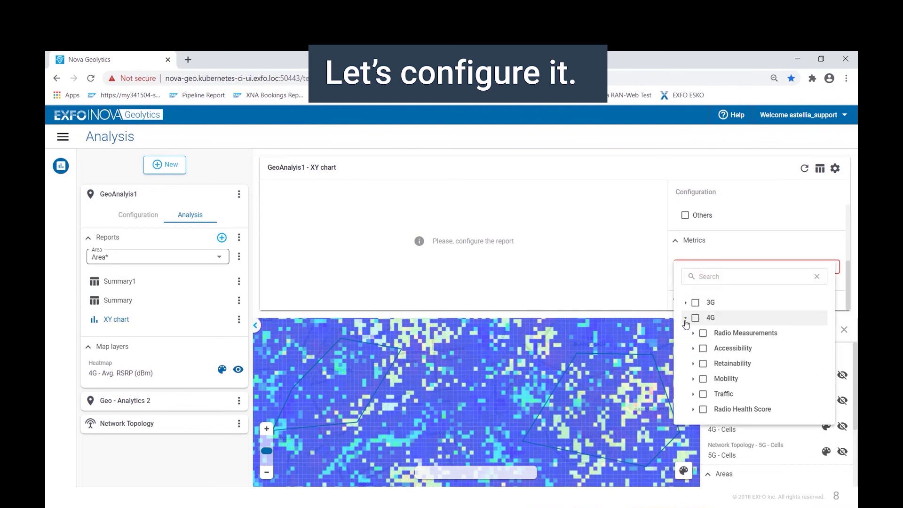
pyautogui.click(693, 363)
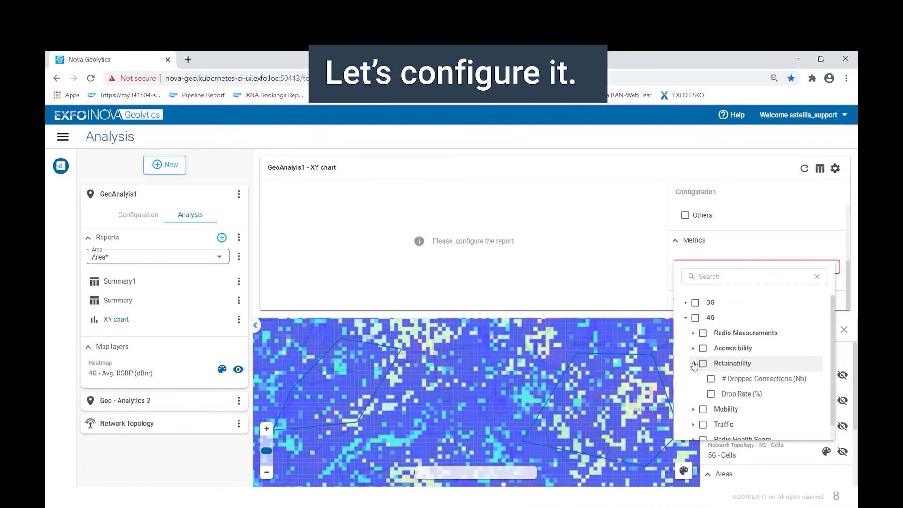
pyautogui.click(711, 393)
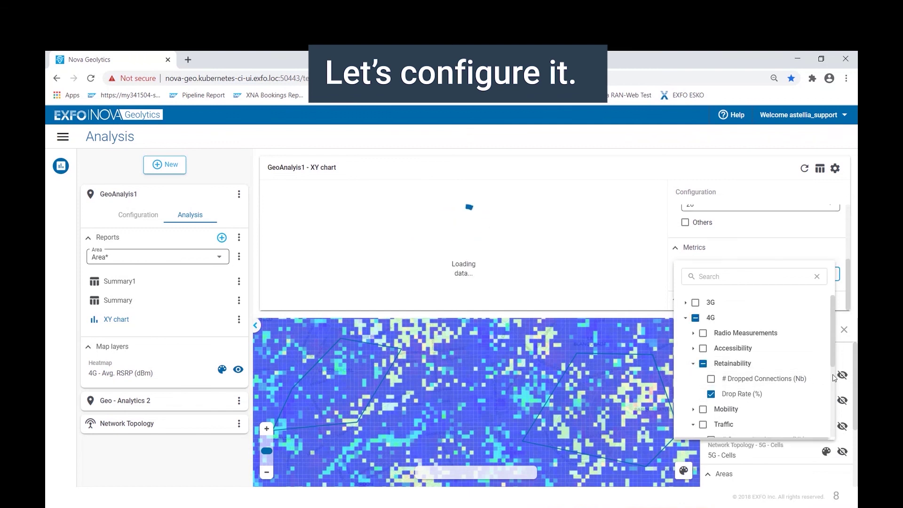
pyautogui.scroll(-3, 830, 378)
pyautogui.click(711, 377)
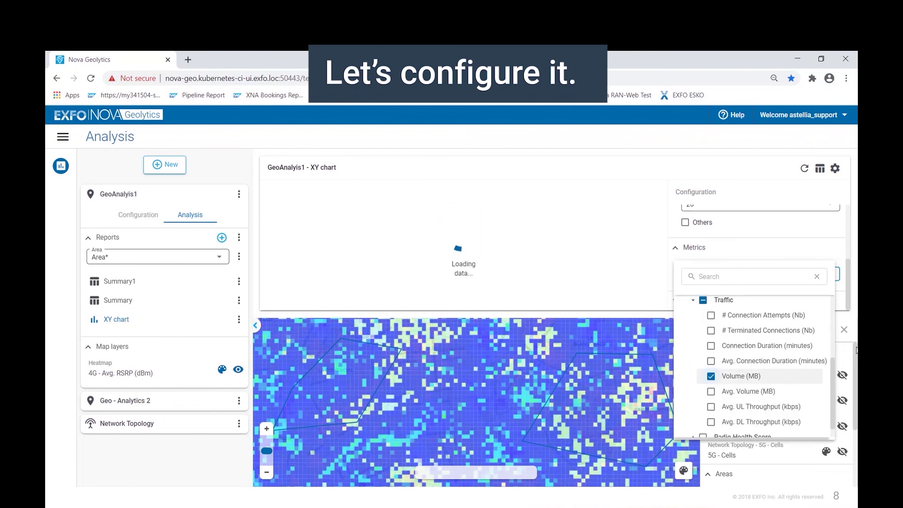
pyautogui.scroll(1, 831, 371)
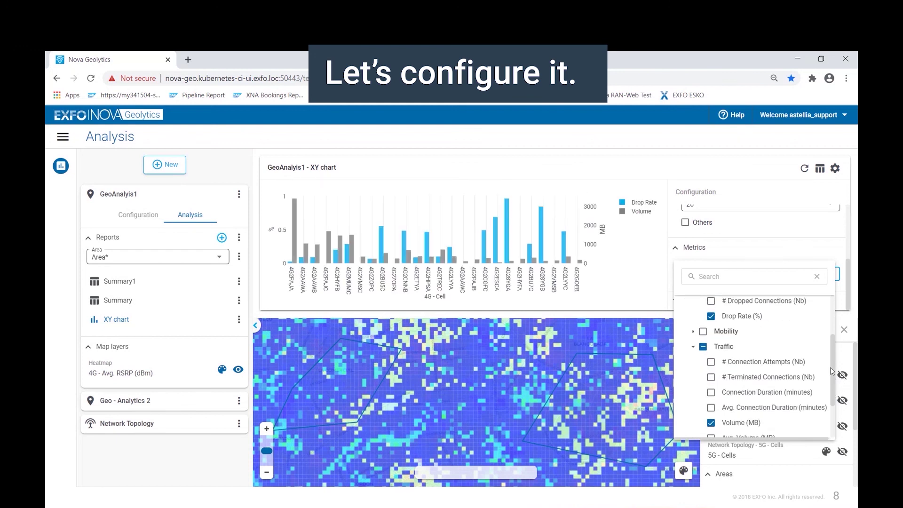
pyautogui.click(627, 247)
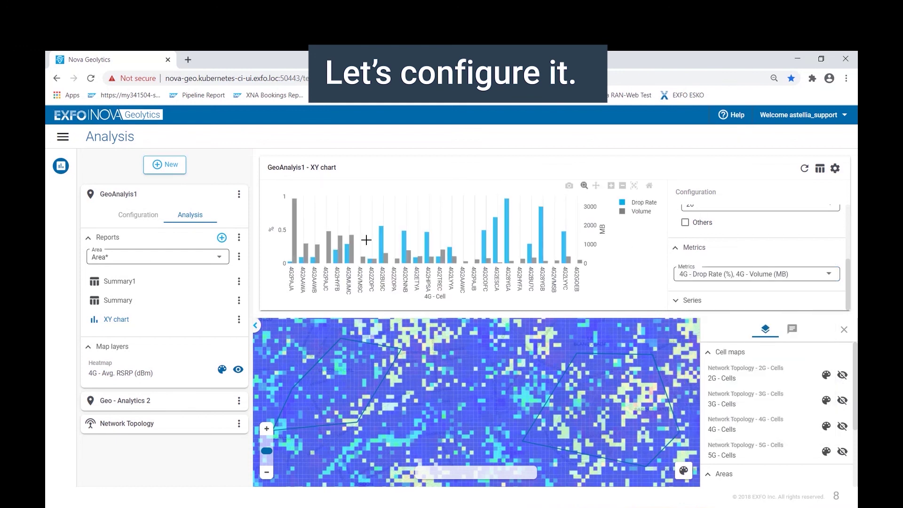